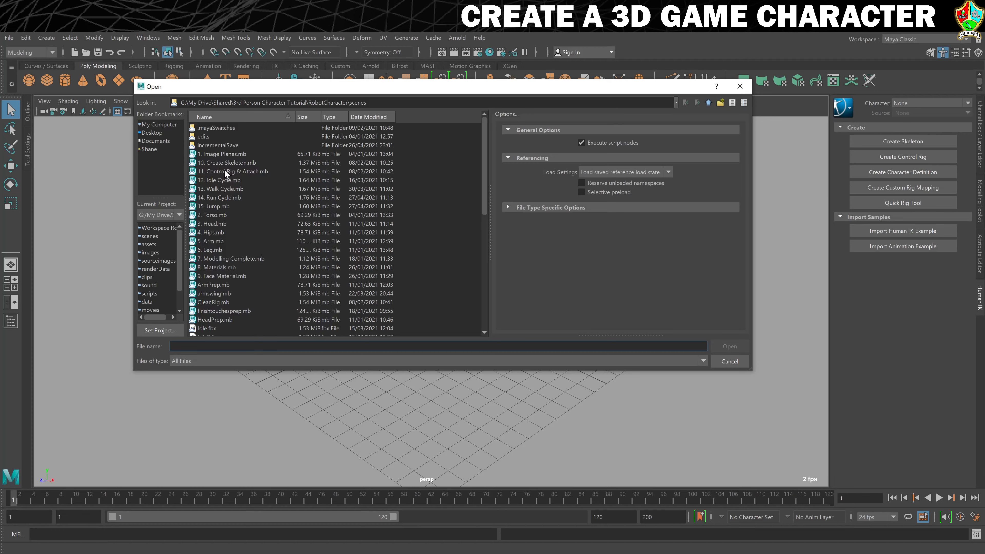
Open the scene "11. Control Rig & Attach.mb" without saving the untitled scene.
left_click(225, 171)
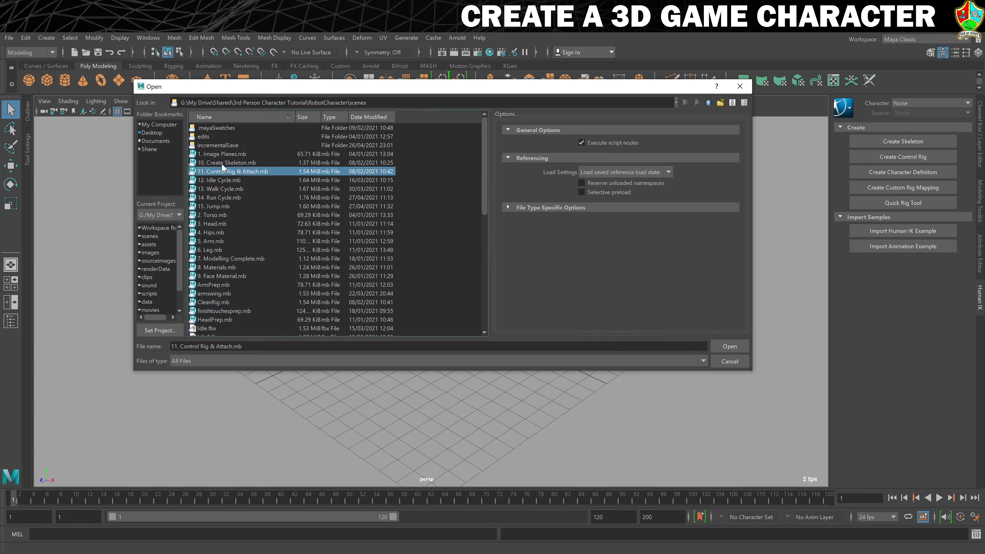
left_click(729, 349)
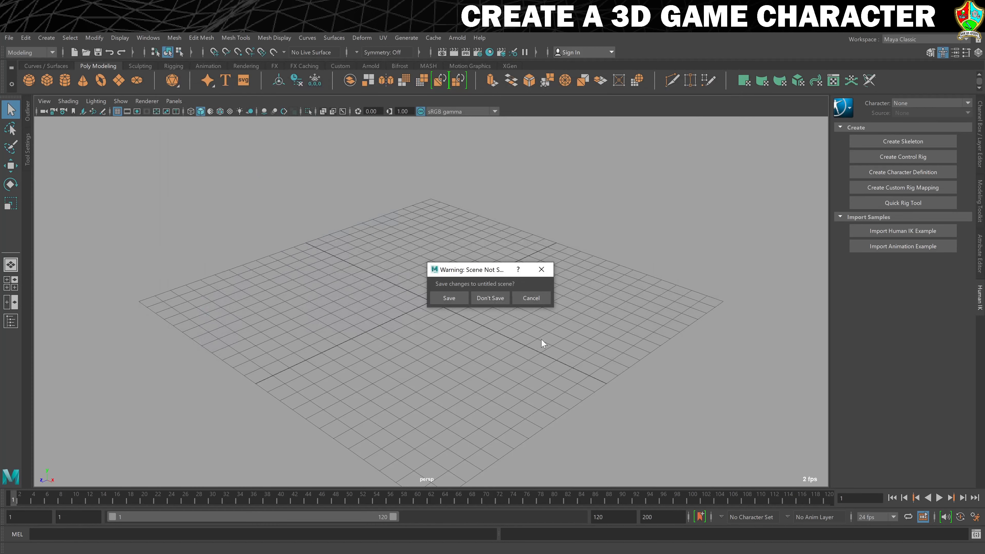
left_click(485, 298)
Play the robot scene to check it for animation, return to frame 1 and view the character from the front.
key("alt+v")
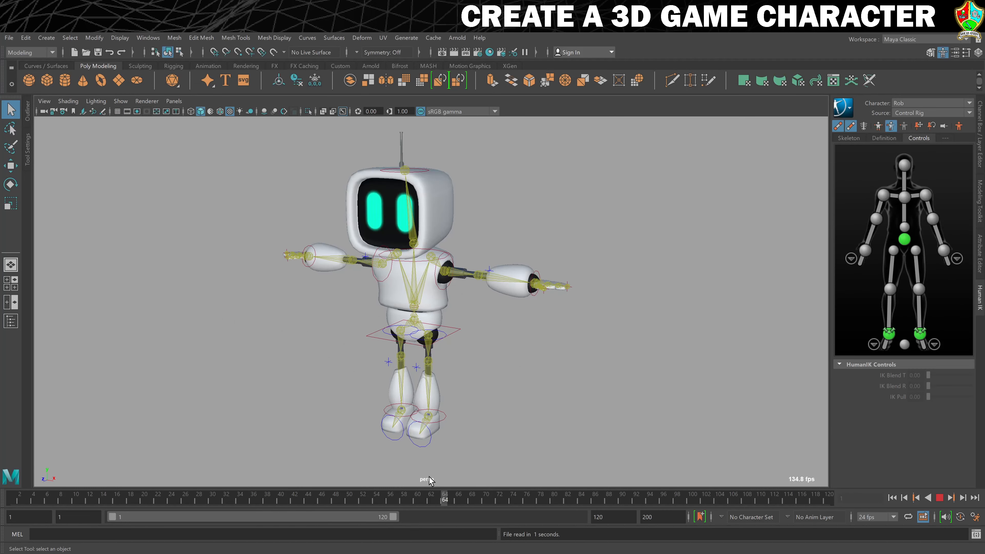
left_click(7, 493)
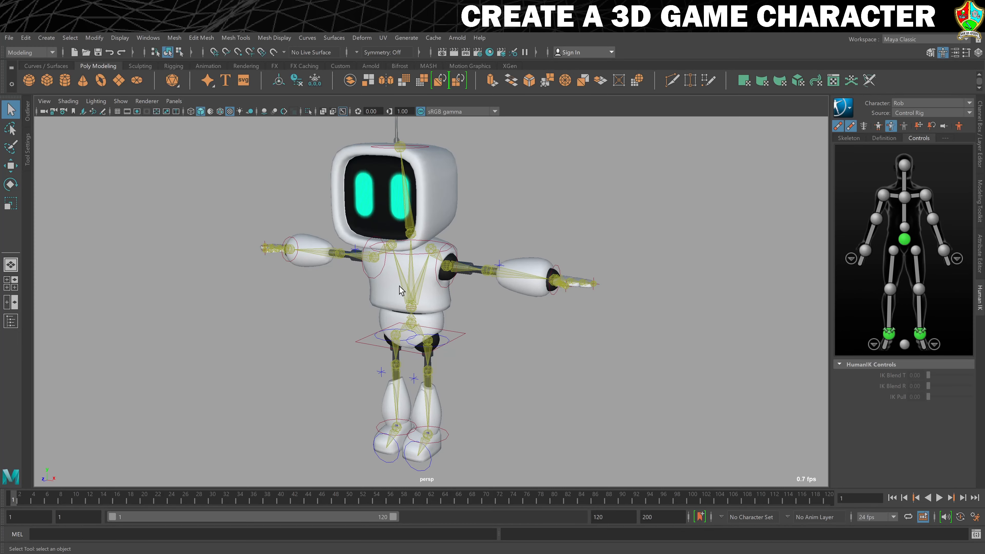
left_click_drag(345, 275, 379, 322, "alt")
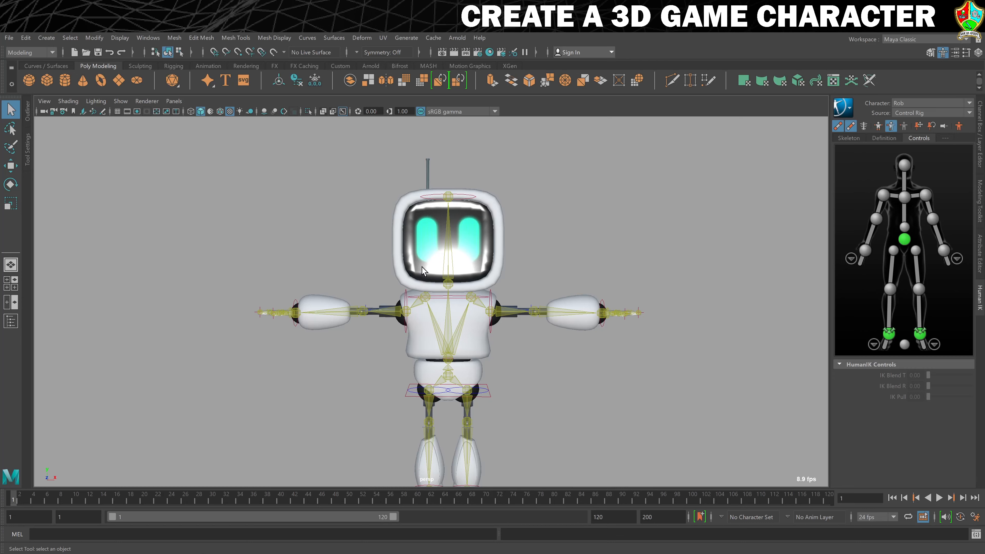
Take the Geo layer out of reference mode and select all faces of the head's black screen, growing outward from the centre faces between the eyes.
left_click(984, 119)
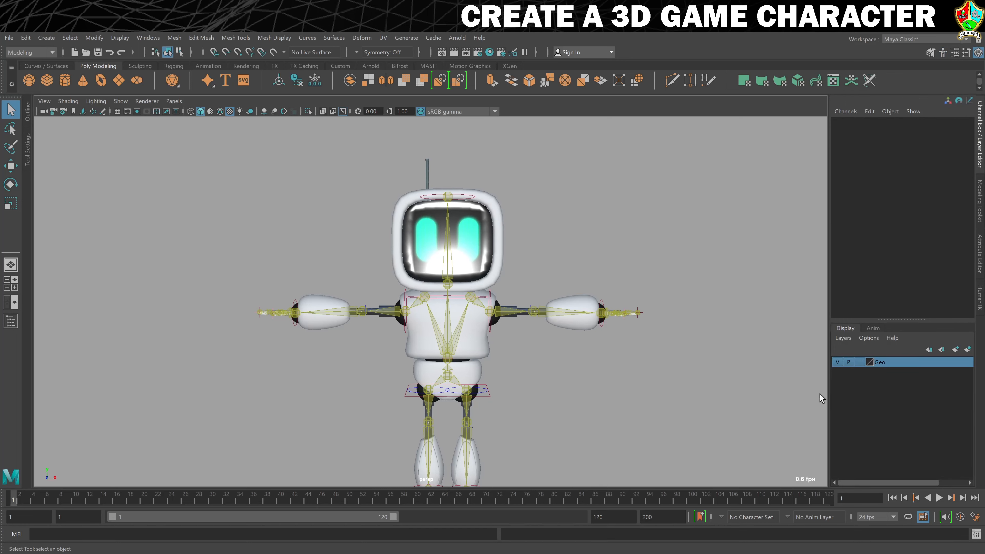
right_click(473, 234)
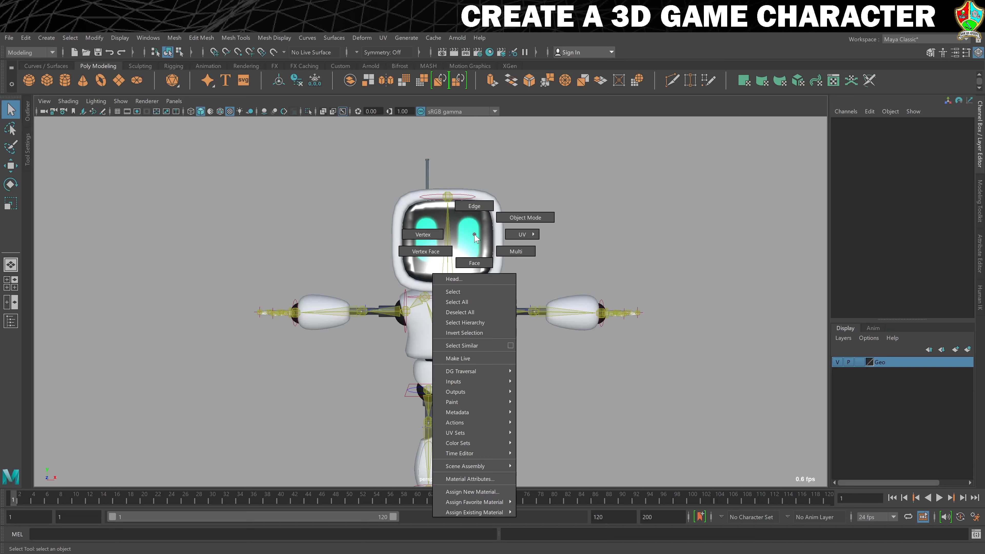
right_click_drag(475, 235, 477, 265)
scroll(487, 291, "up", 5)
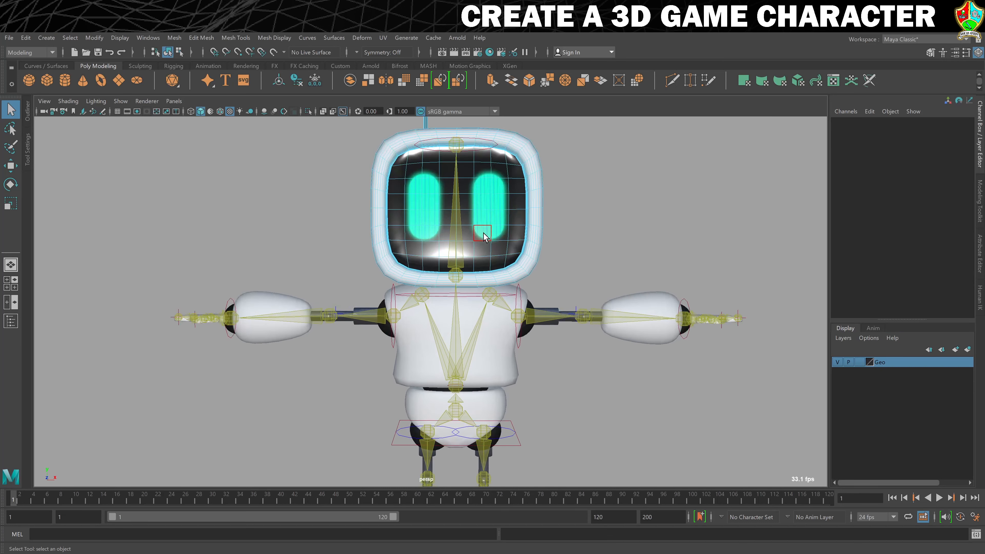
left_click(458, 261)
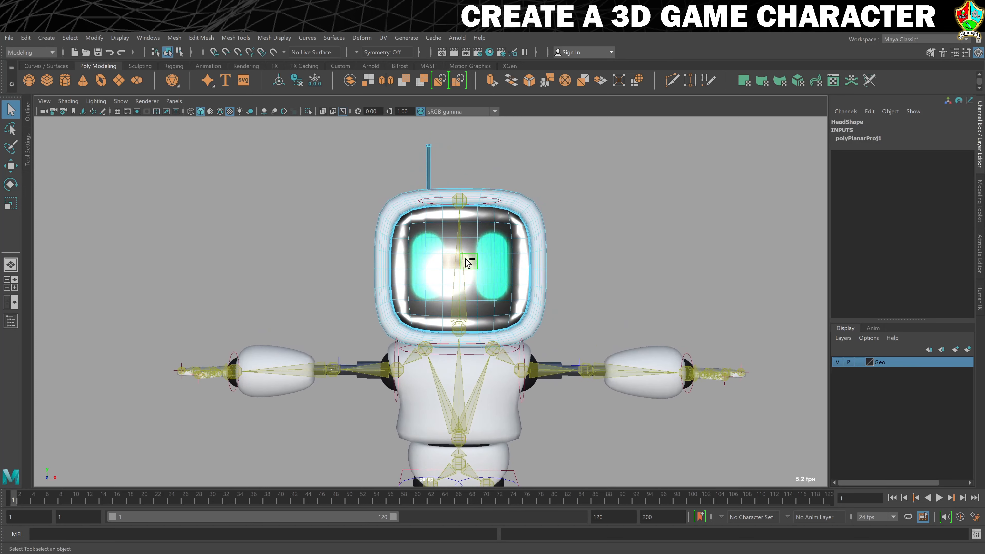
left_click(457, 280, "shift")
left_click_drag(521, 287, 511, 286, "alt")
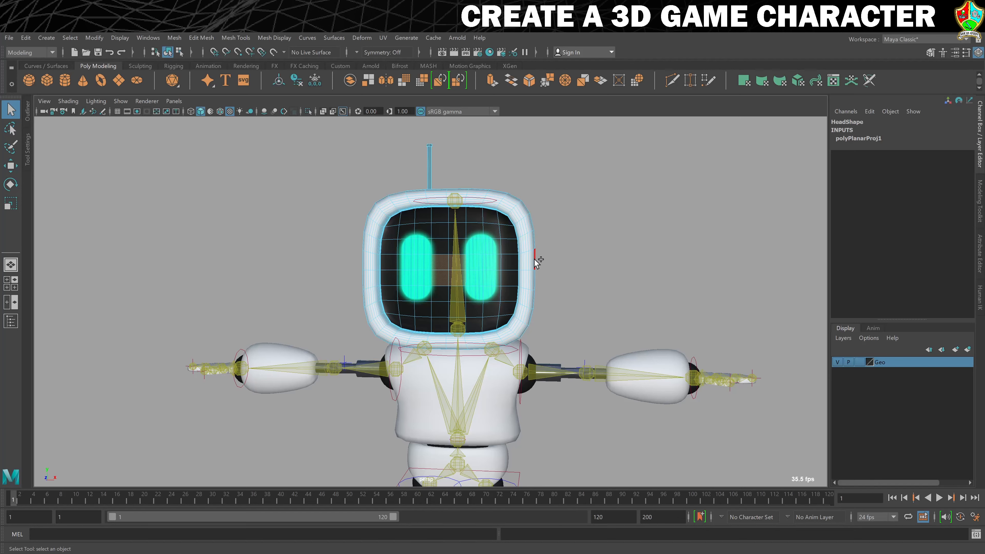
key("shift+period")
key("shift+period")
key("shift+period")
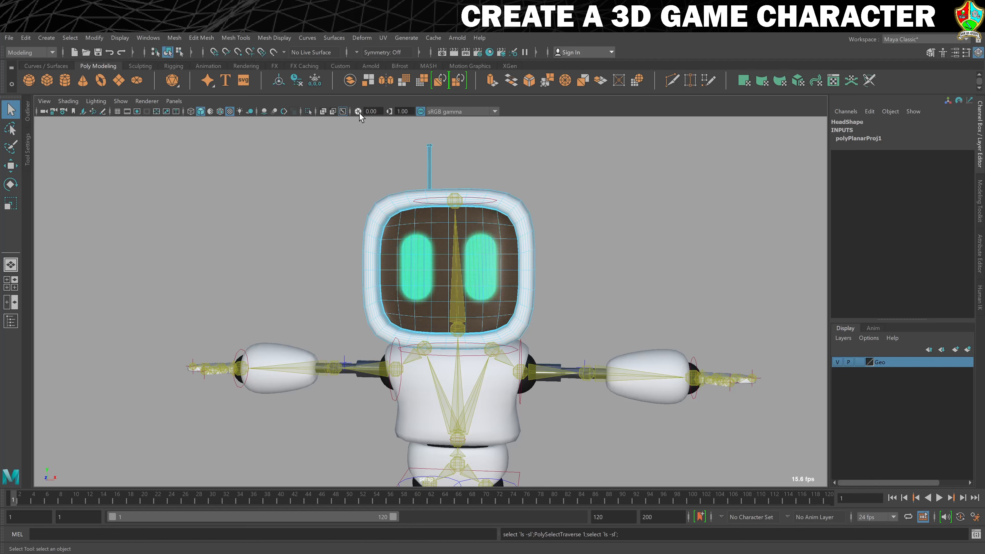
Apply Harden Edge to the selected screen faces and return the head to object mode.
left_click(273, 38)
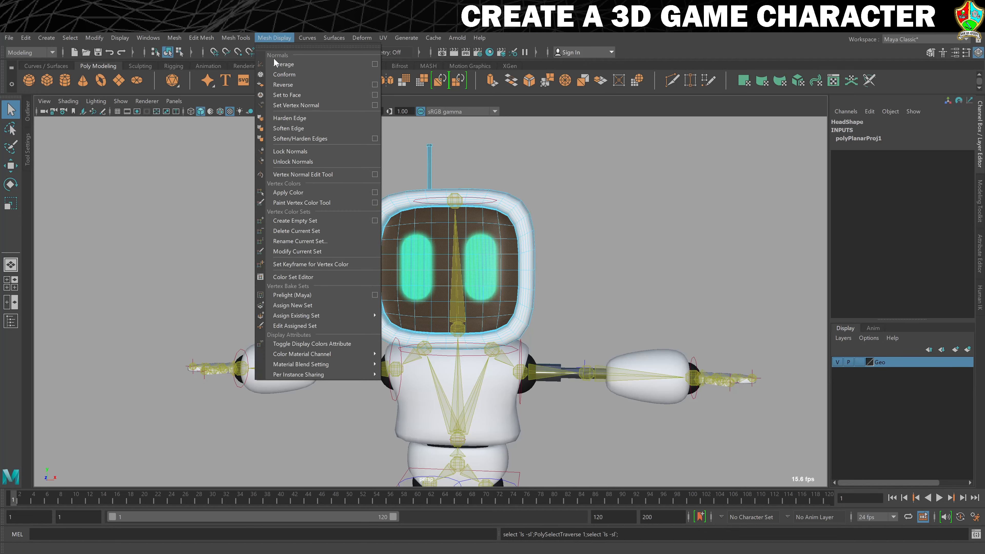
left_click(291, 118)
right_click_drag(505, 256, 532, 246)
left_click_drag(657, 277, 658, 273, "alt")
scroll(658, 272, "down", 4)
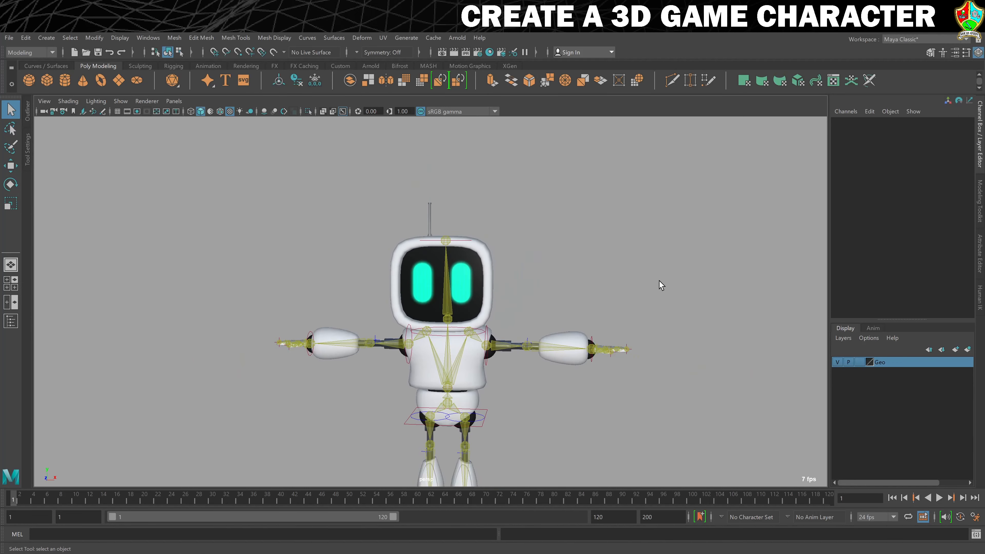
middle_click_drag(659, 280, 664, 214, "alt")
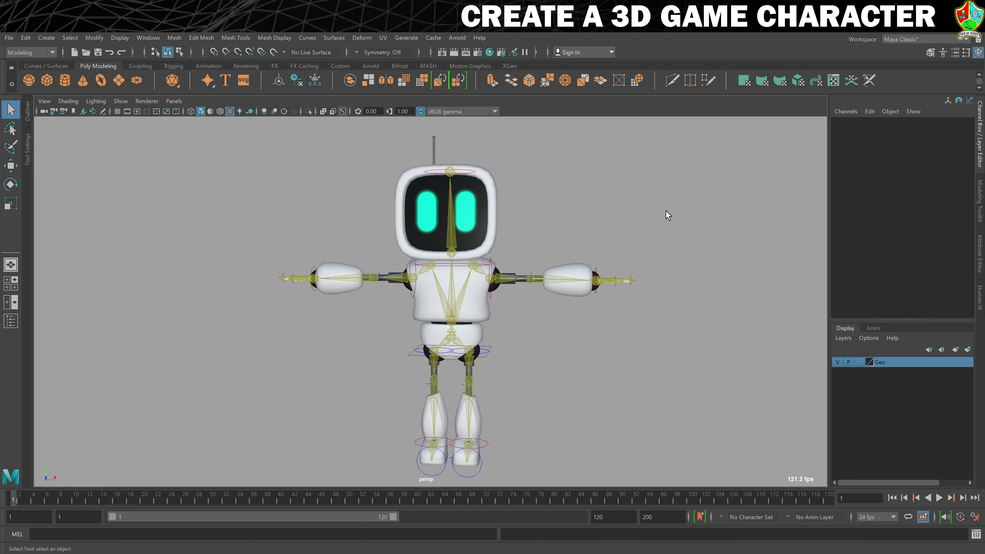
Start an Export All and create and enter a new folder named "Exported" inside the 3rd Person Character Tutorial folder.
left_click(9, 38)
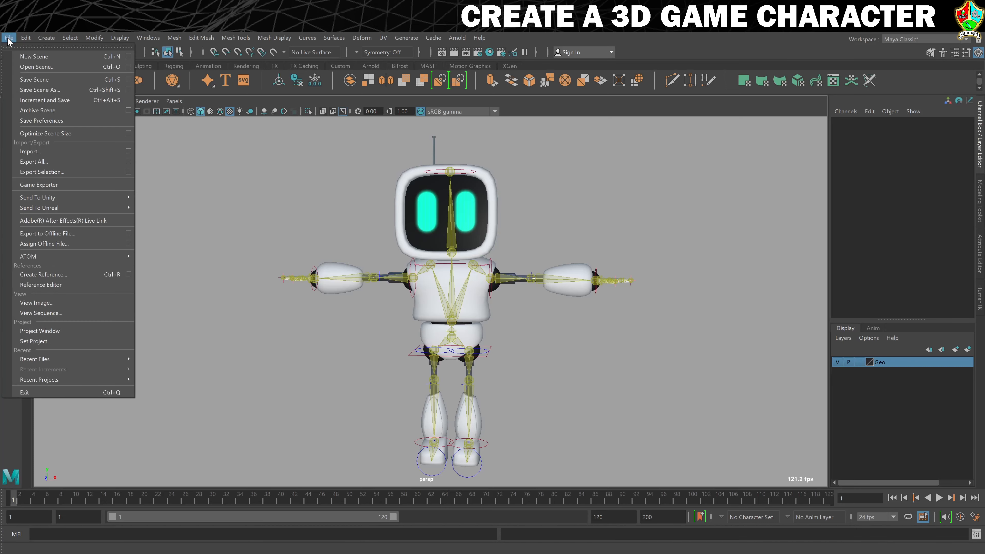
left_click(39, 162)
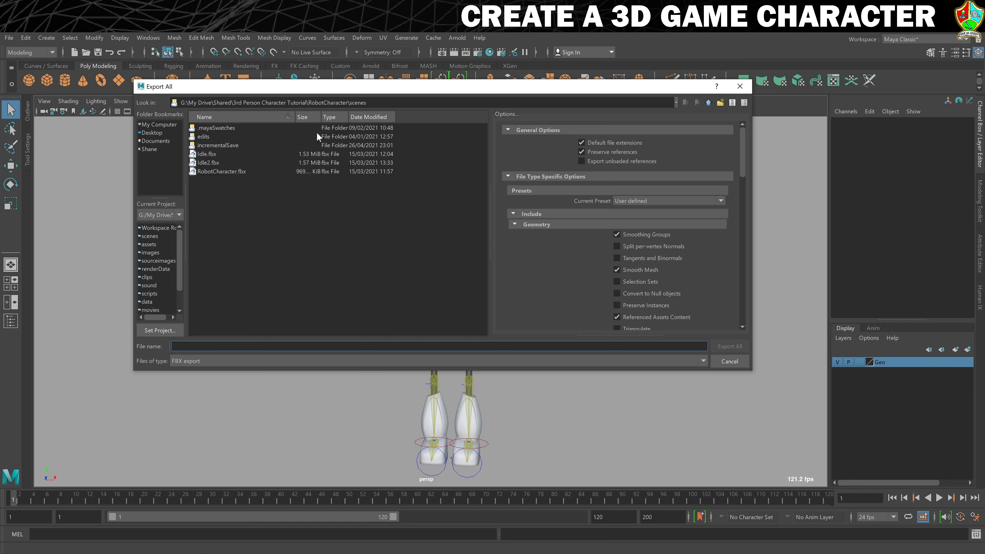
left_click(710, 103)
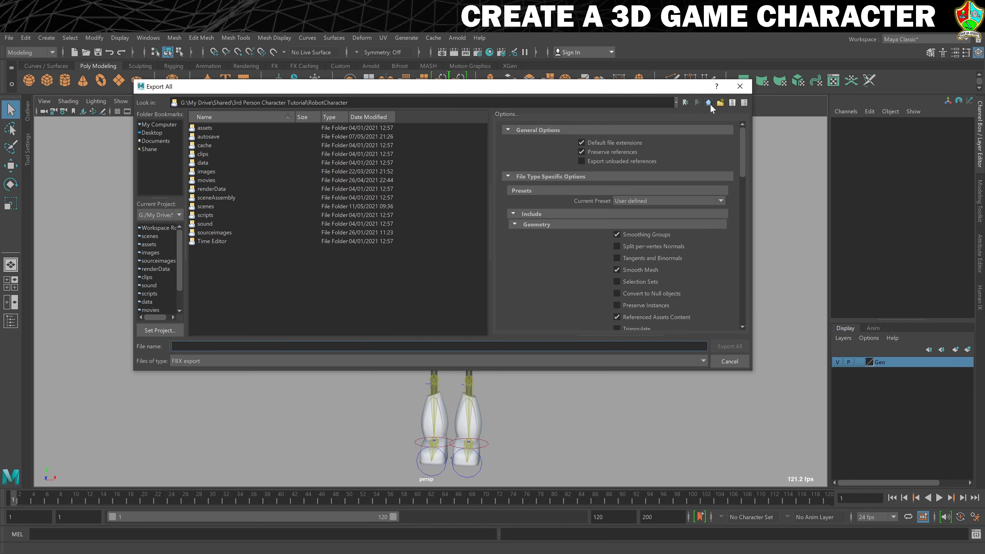
left_click(710, 103)
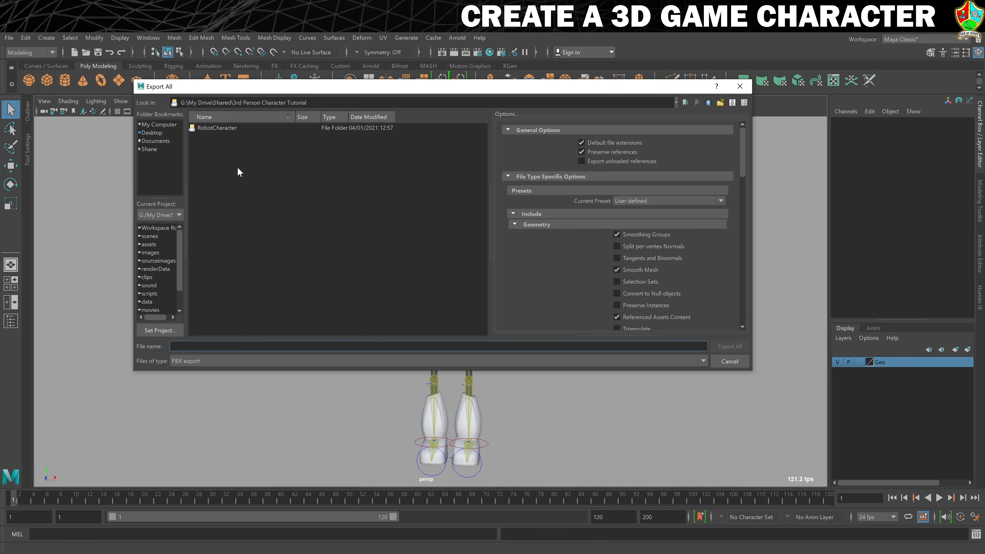
right_click(224, 181)
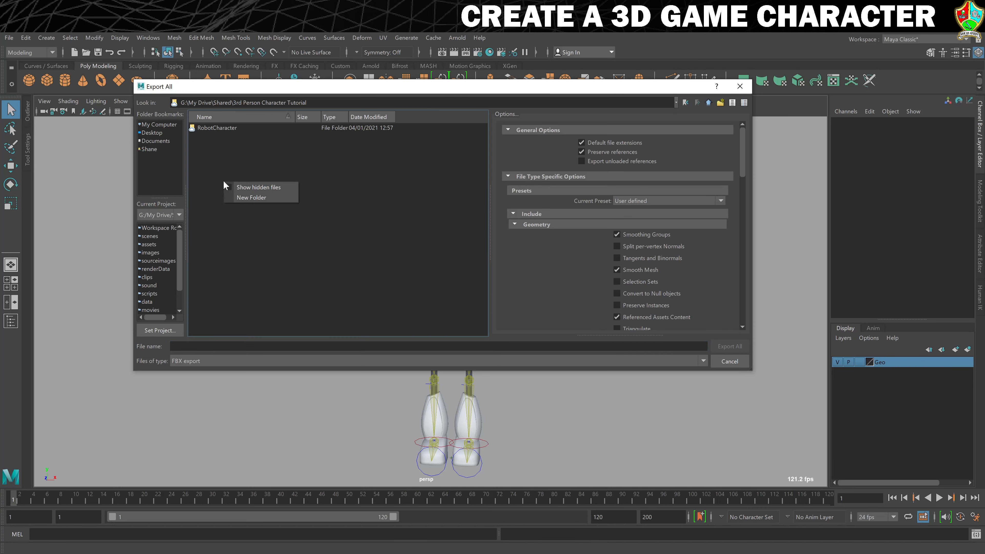
left_click(276, 197)
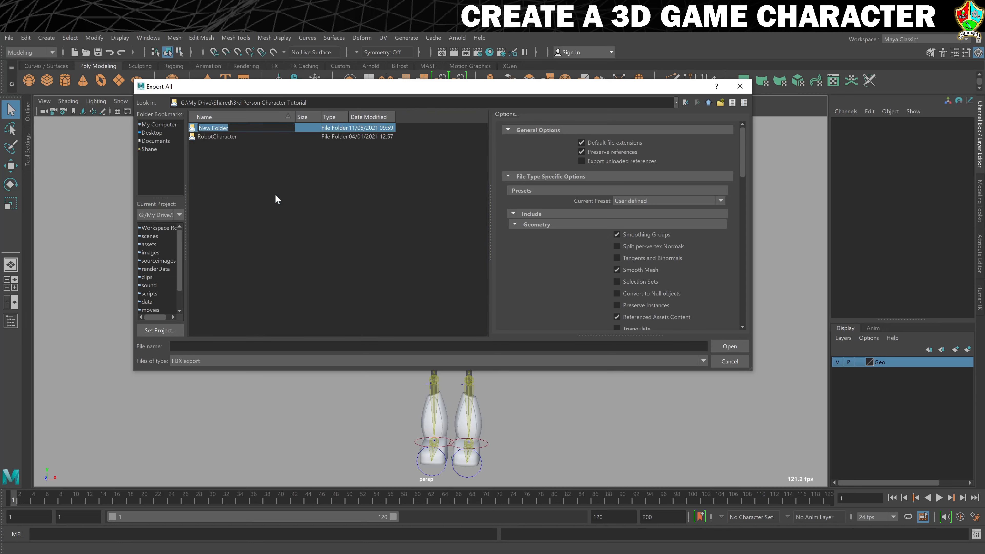
type("Exported")
key("Return")
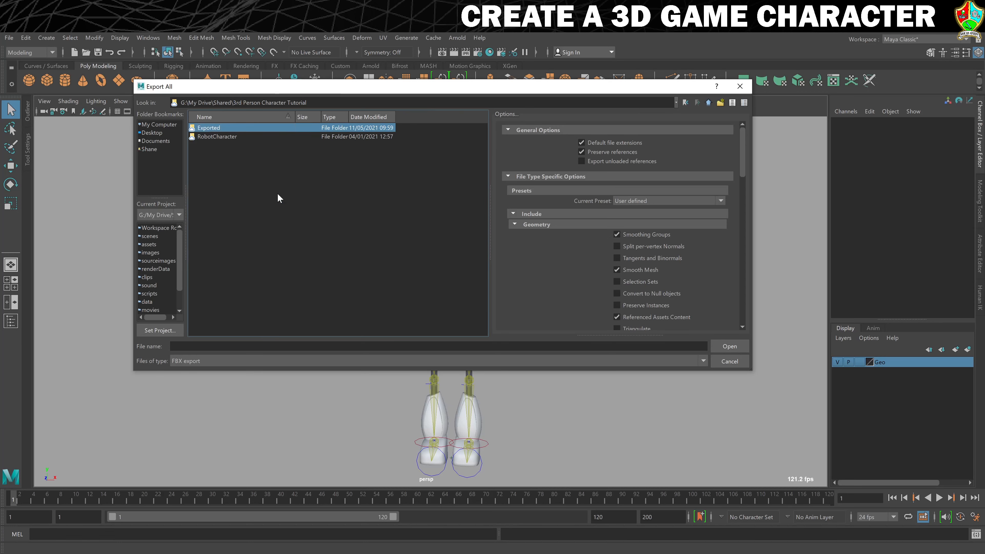
double_click(209, 129)
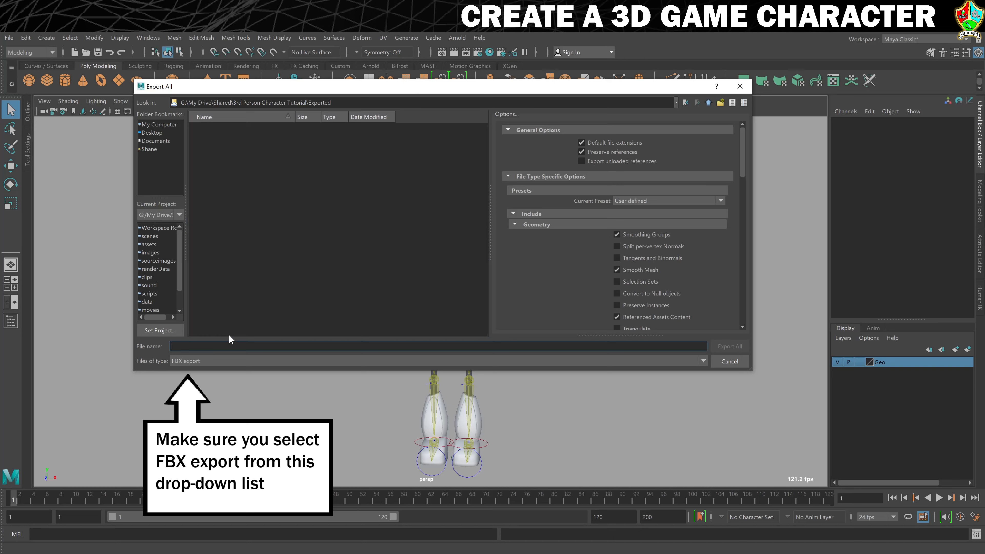
Export the scene as an FBX file named "Rob_Mesh" after reviewing the geometry and animation options, and dismiss the export report.
type("Rob_Mesh")
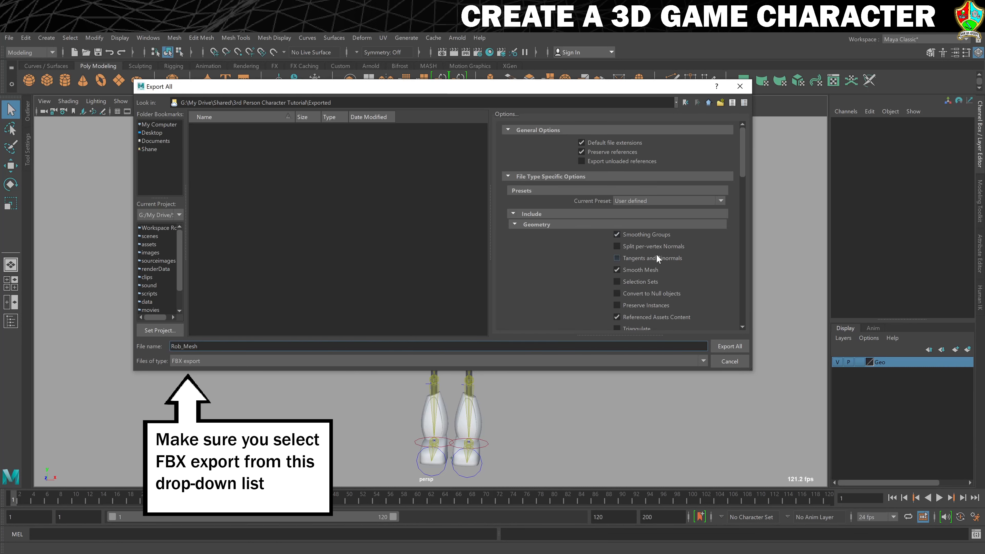
scroll(657, 257, "down", 1)
scroll(655, 255, "down", 1)
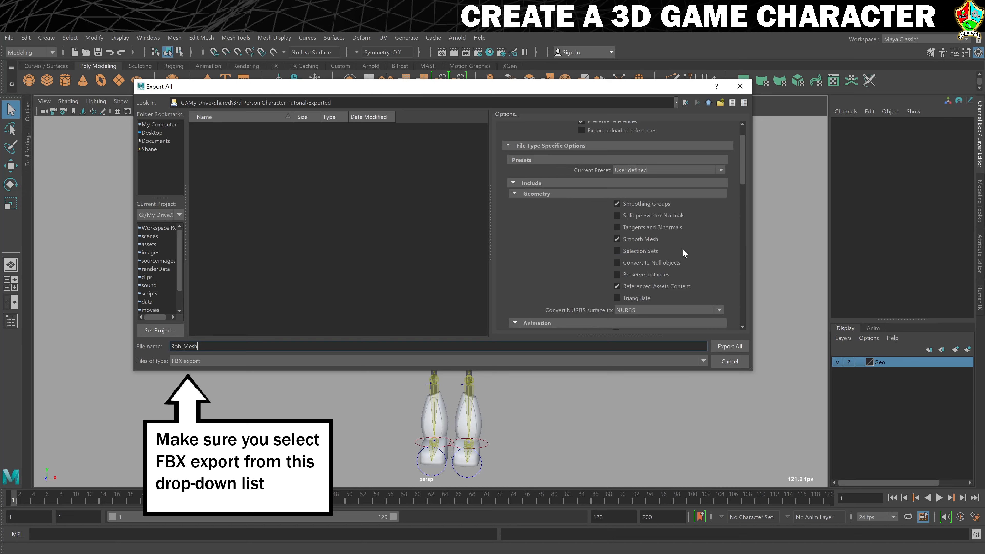
scroll(683, 250, "down", 2)
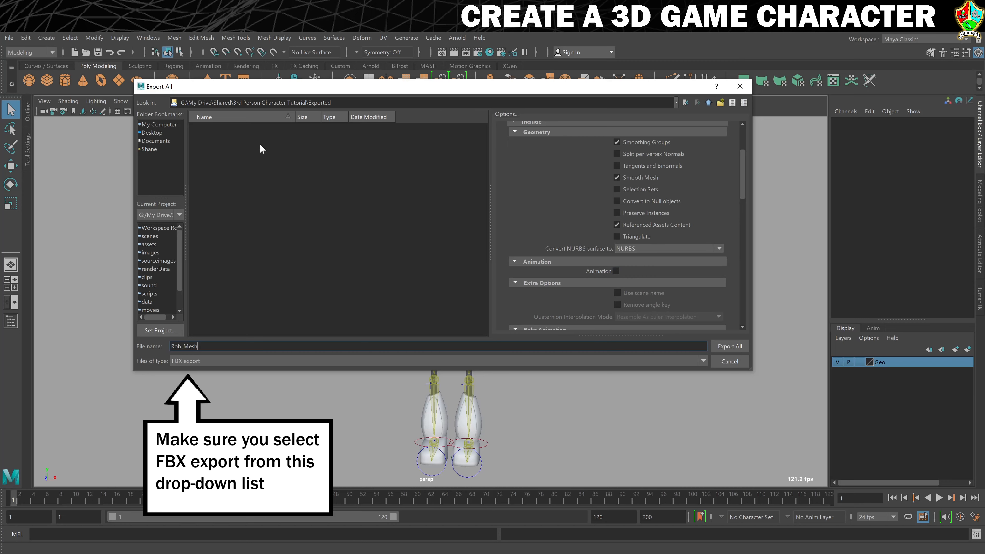
left_click(736, 346)
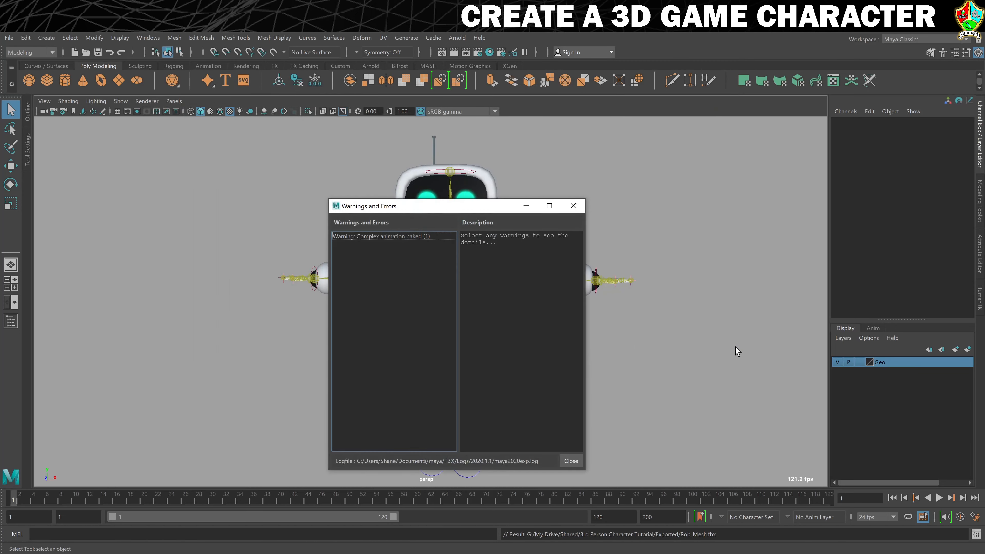
left_click_drag(455, 210, 283, 153)
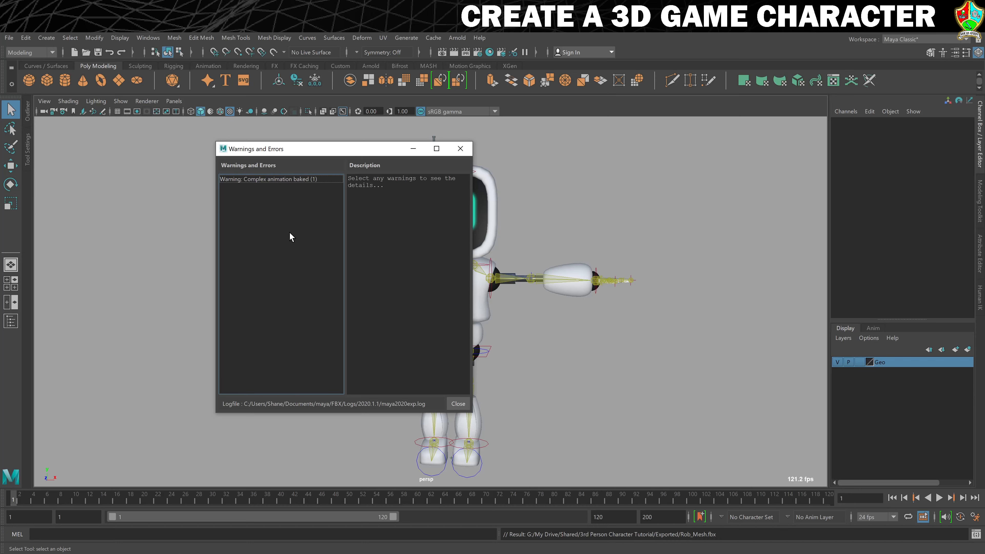
left_click(458, 404)
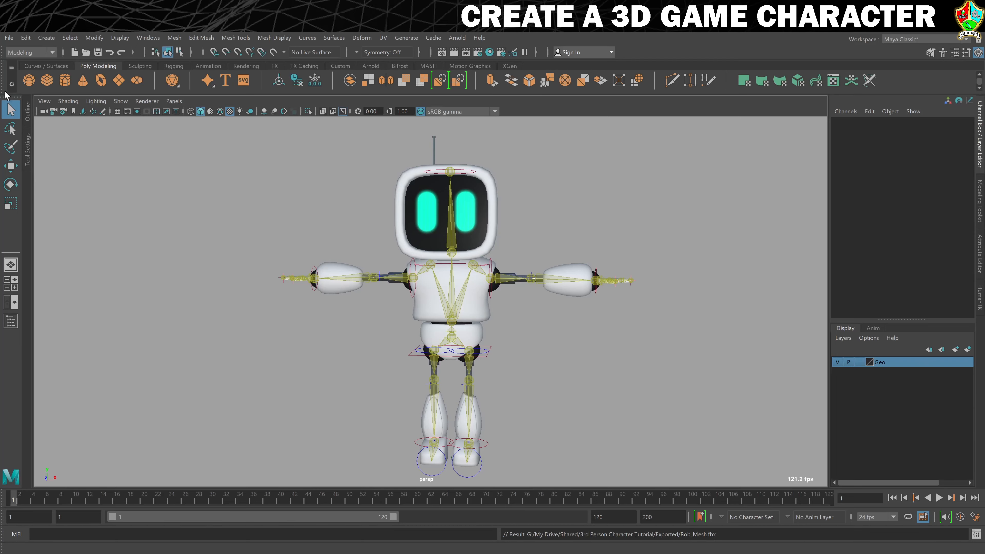
Open the scene "12. Idle Cycle.mb", saving the changes to the control rig scene.
left_click(8, 38)
left_click(27, 68)
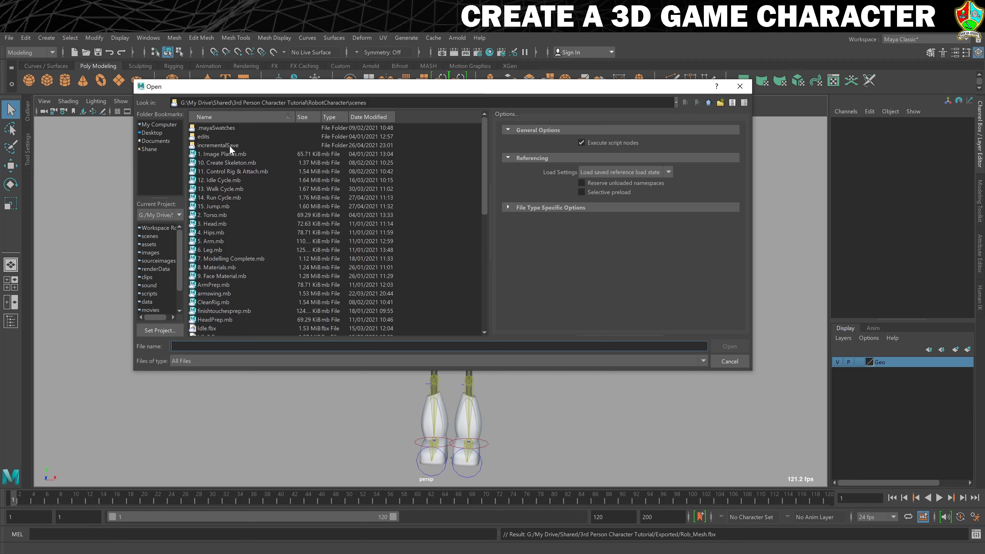
left_click(218, 179)
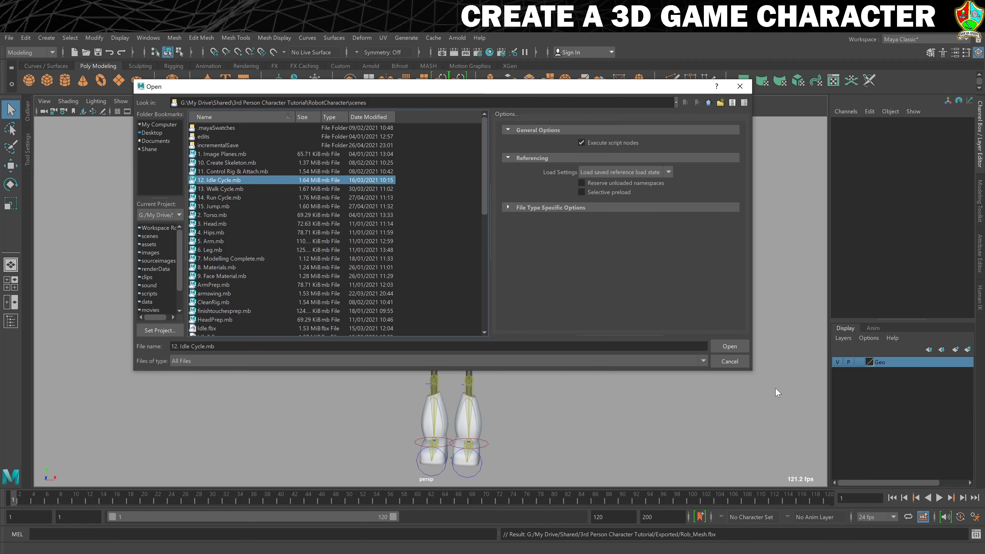
left_click(728, 347)
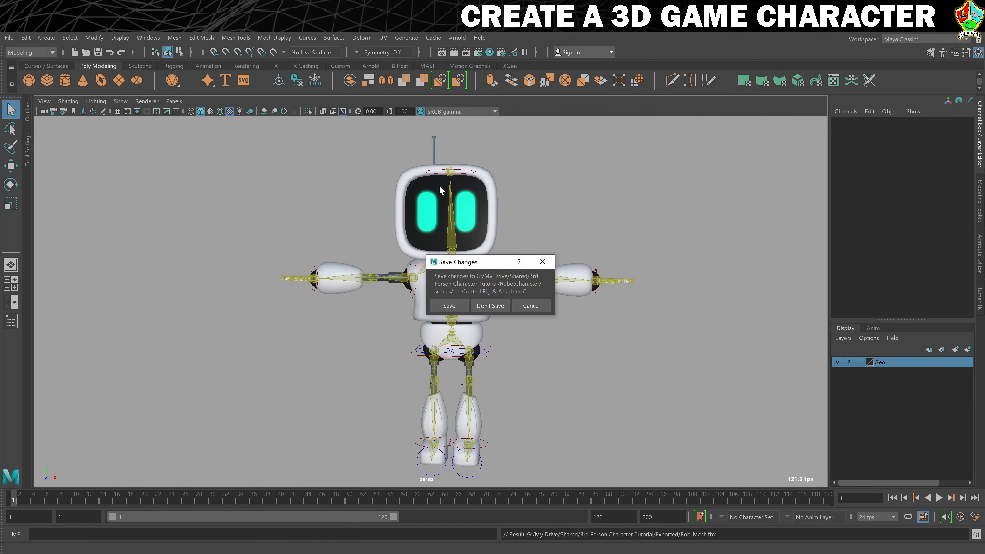
left_click(449, 305)
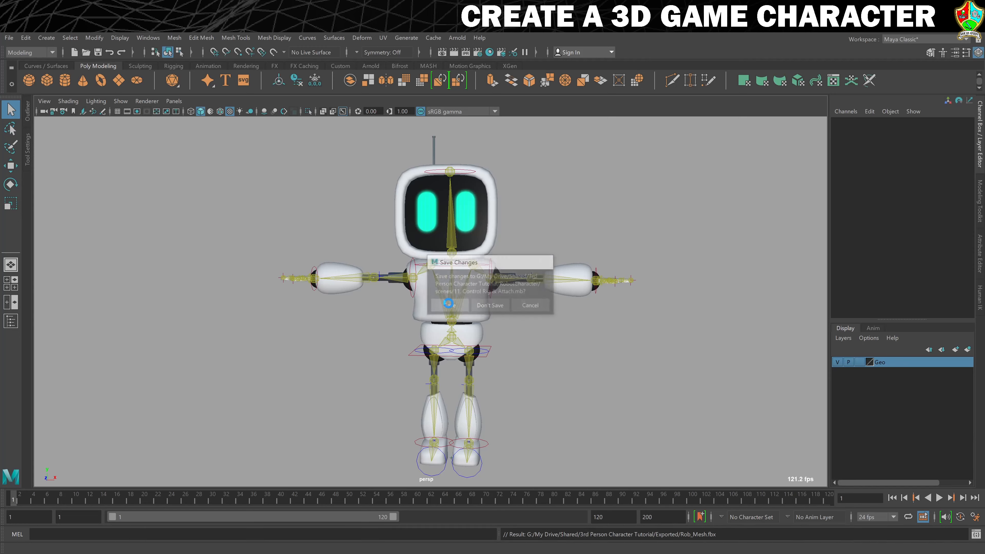
Play back the idle cycle, stop it, and select the robot's hips effector control to inspect its keyframes.
scroll(590, 257, "down", 3)
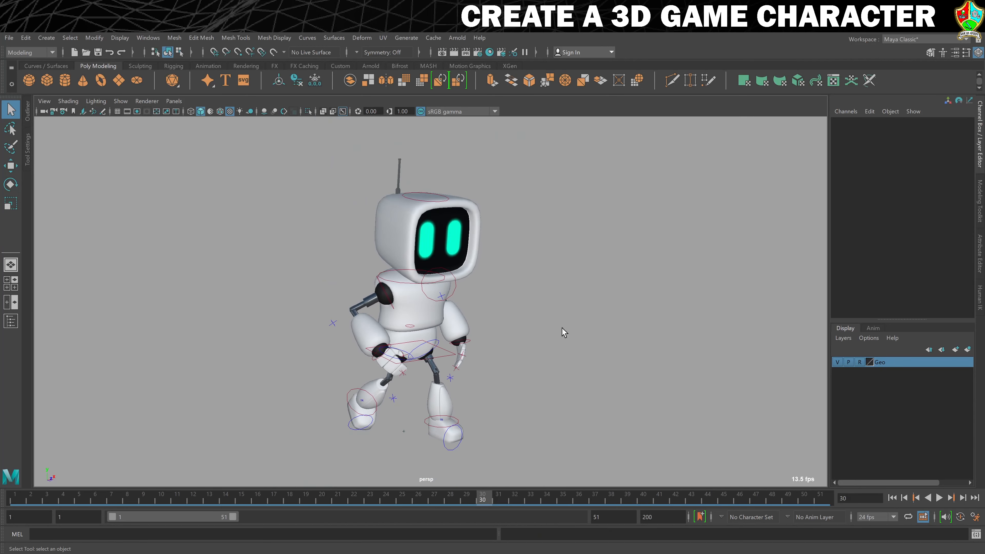
middle_click_drag(558, 331, 578, 301, "alt")
left_click(938, 498)
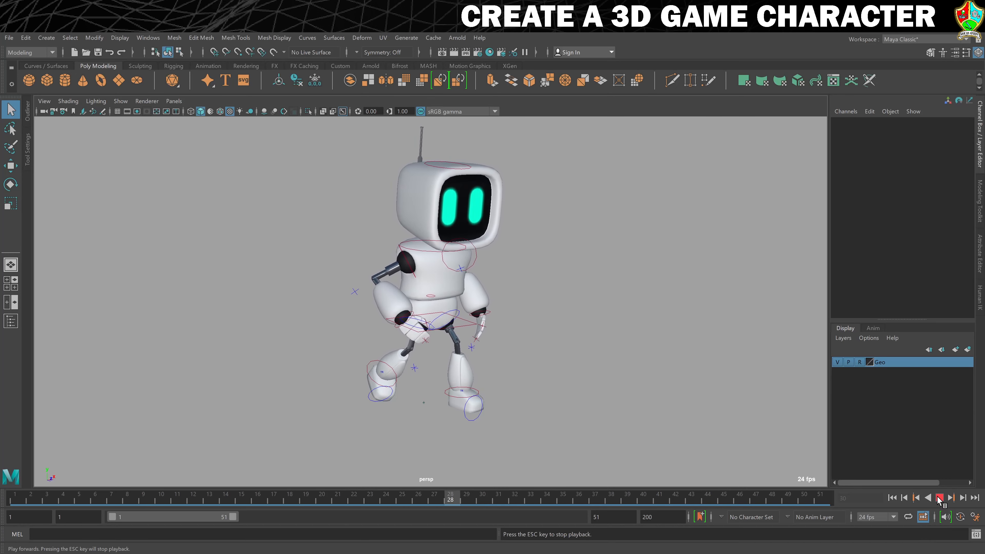
left_click(938, 498)
left_click(465, 343)
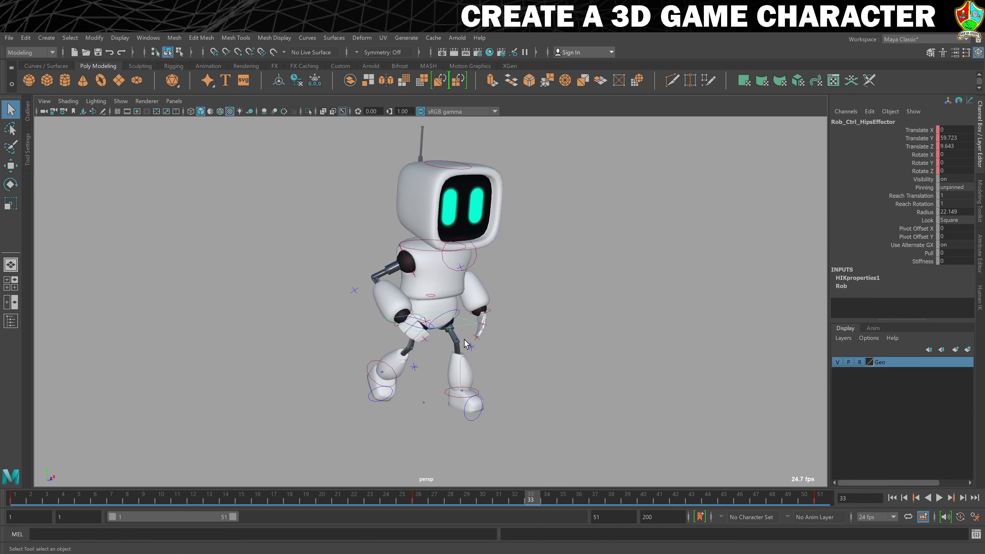
Set the playback range to end at frame 50 and deselect the robot's hips effector control.
mouse_move(230, 517)
left_mouse_down()
mouse_move(216, 517)
mouse_move(242, 516)
mouse_move(234, 517)
left_mouse_up()
left_click(804, 497)
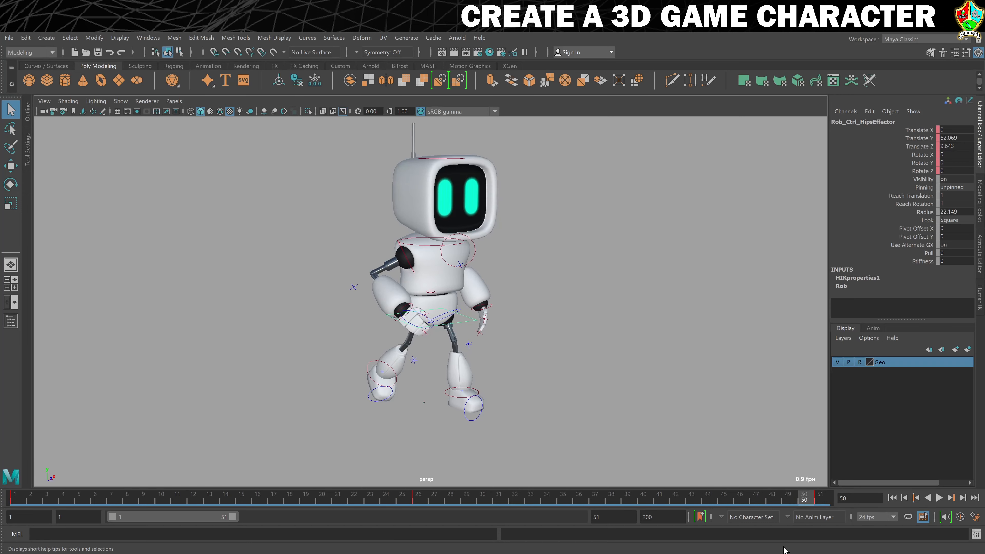
left_click(598, 518)
key("BackSpace")
type("5")
key("Return")
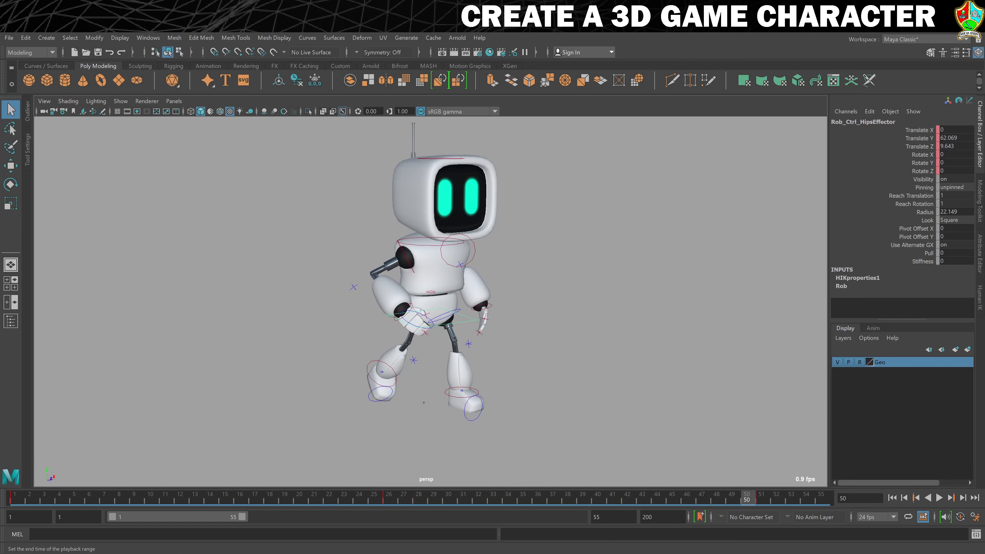
left_click(601, 518)
key("Return")
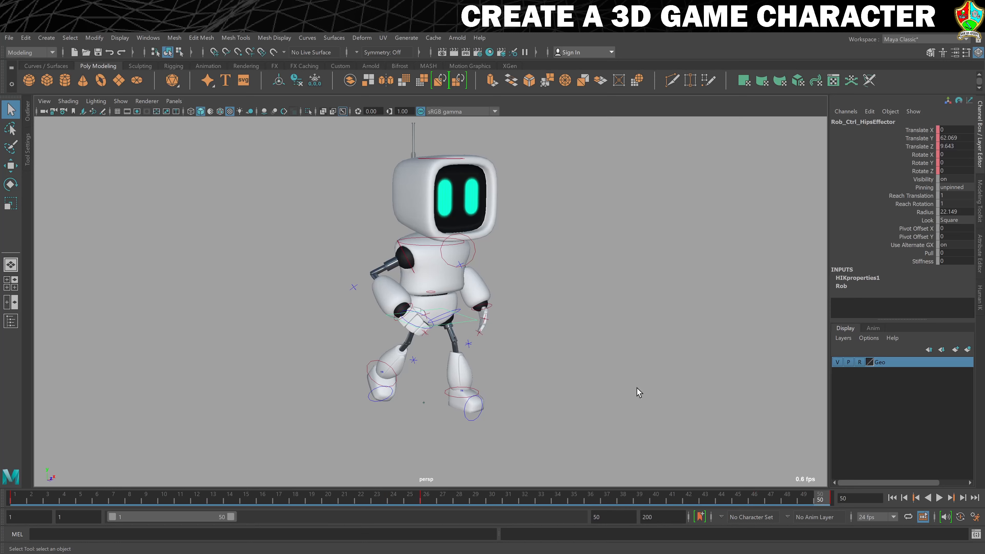
left_click(536, 238)
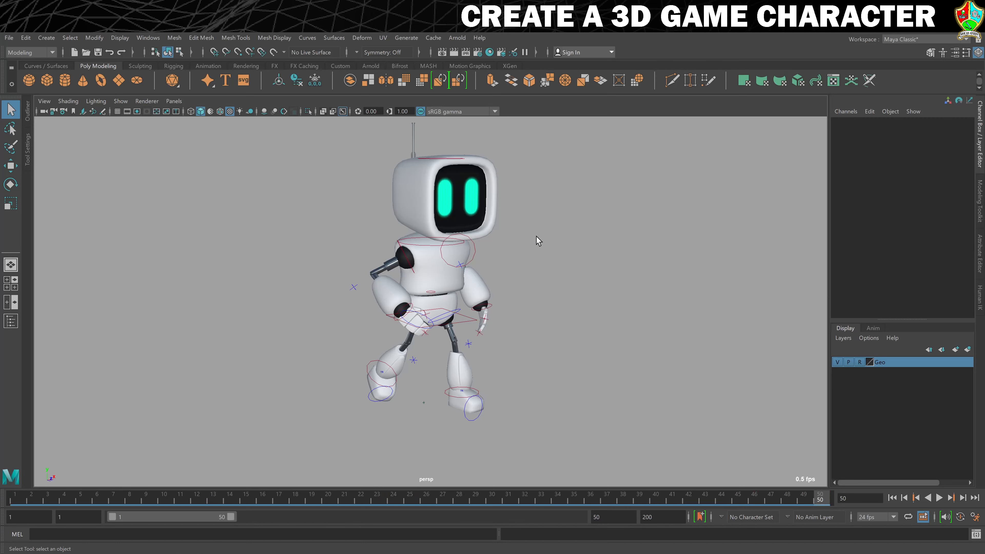
Start an Export All in FBX format with the file name "Rob_Idle" and enable animation in the export options.
left_click(9, 38)
left_click(44, 161)
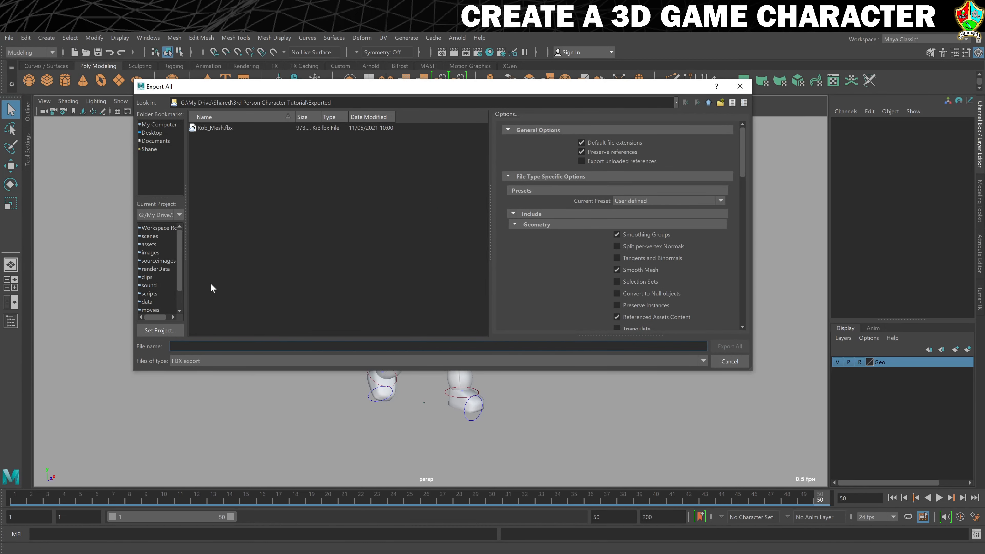
type("Rob_Idle")
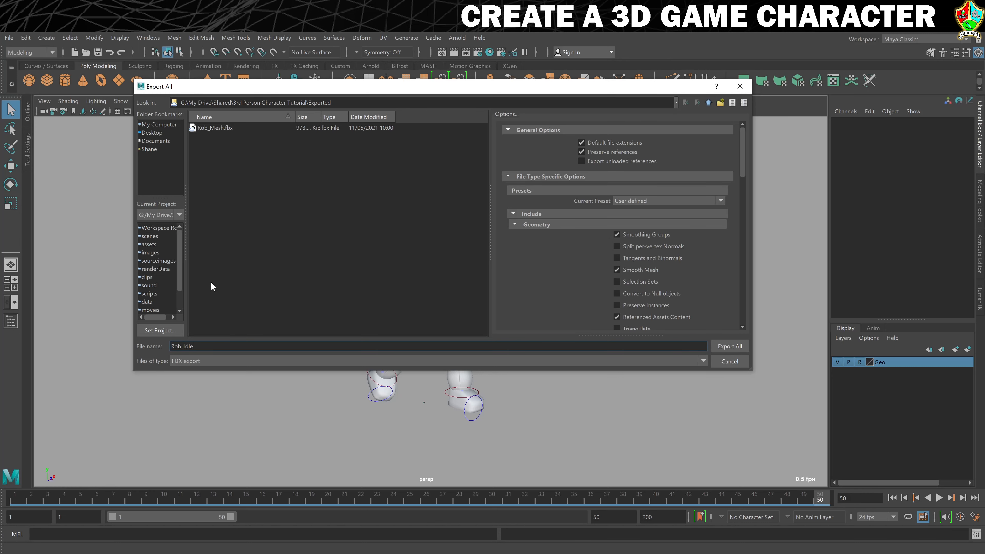
scroll(644, 159, "down", 2)
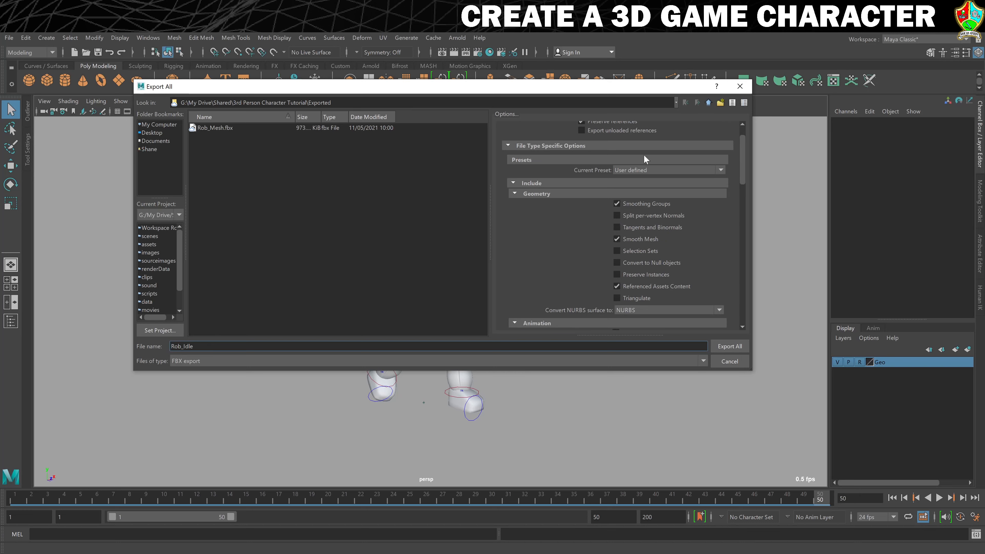
scroll(629, 195, "up", 2)
scroll(624, 231, "down", 7)
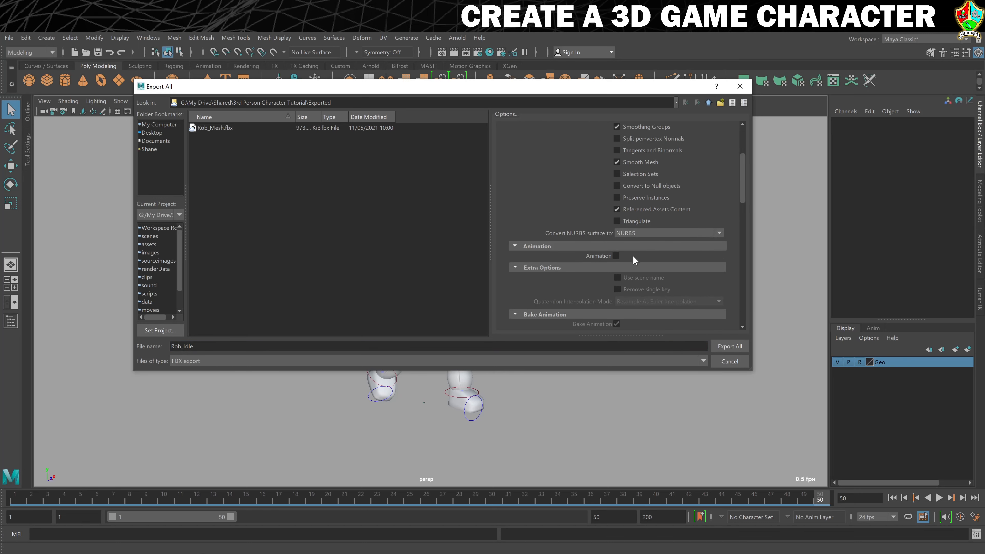
left_click(616, 256)
scroll(678, 251, "down", 5)
scroll(691, 239, "down", 1)
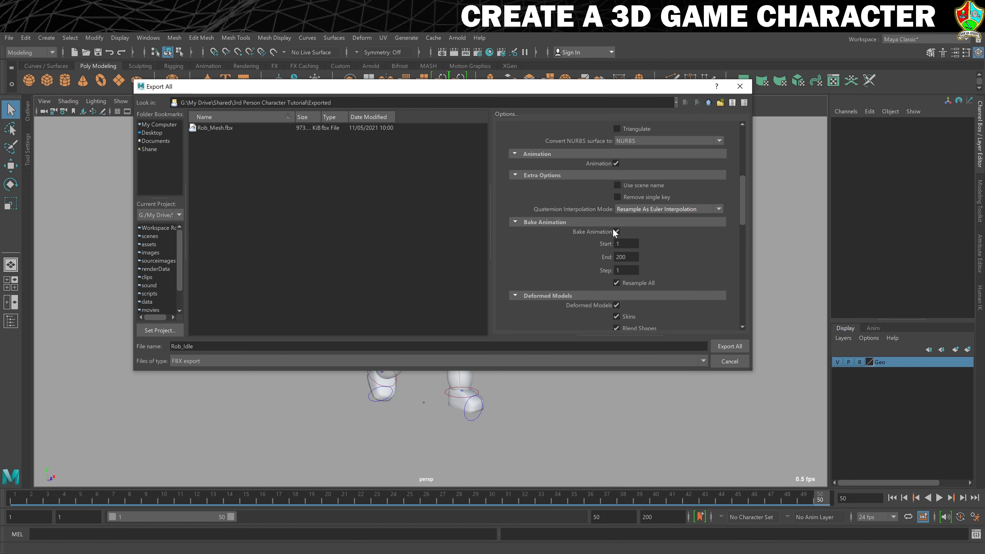
Set the Bake Animation end frame to 50, export the idle cycle, and dismiss the export report.
left_click(629, 257)
key("BackSpace")
key("BackSpace")
key("BackSpace")
type("50")
left_click(730, 346)
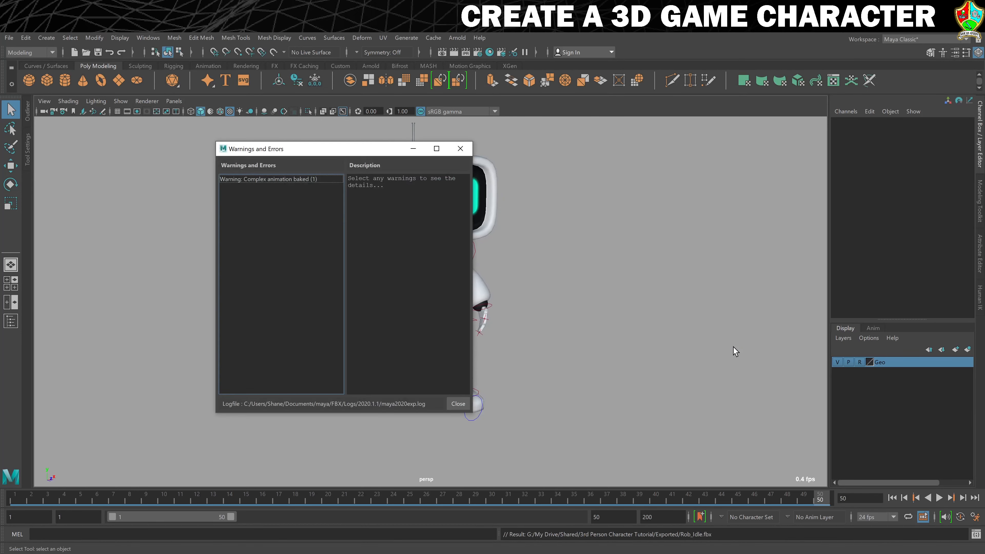
left_click(458, 404)
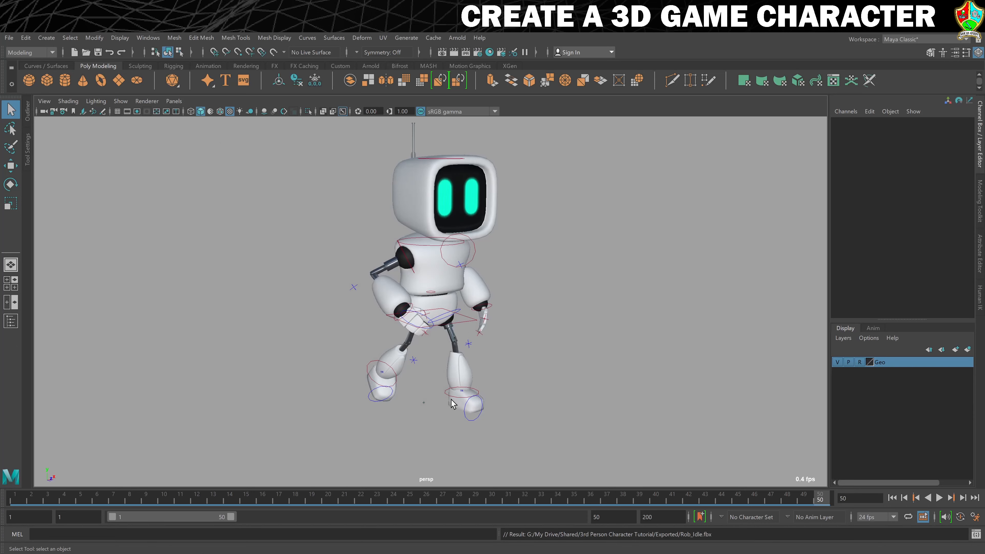
Open the scene "13. Walk Cycle.mb" without saving the changes to the idle cycle scene.
left_click(9, 38)
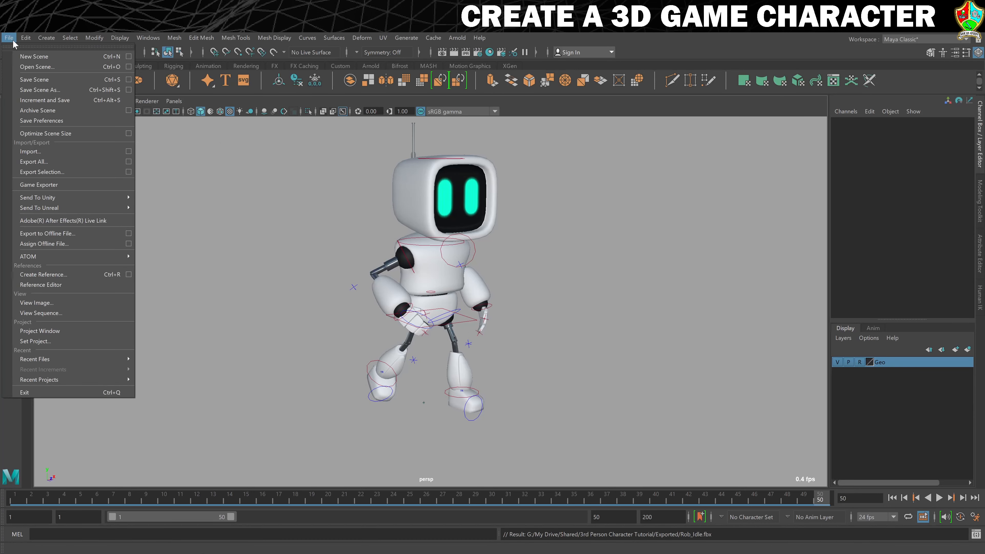
left_click(23, 67)
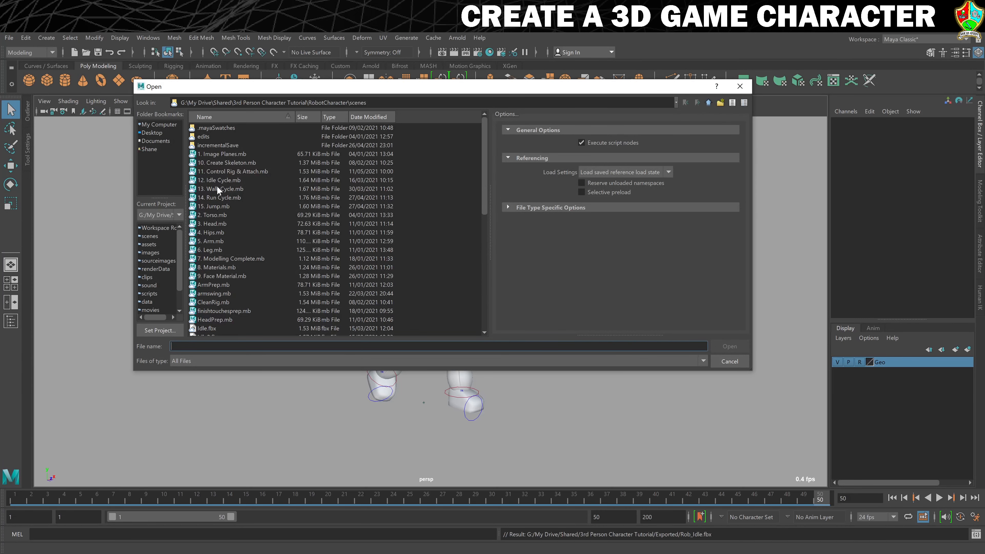
left_click(227, 188)
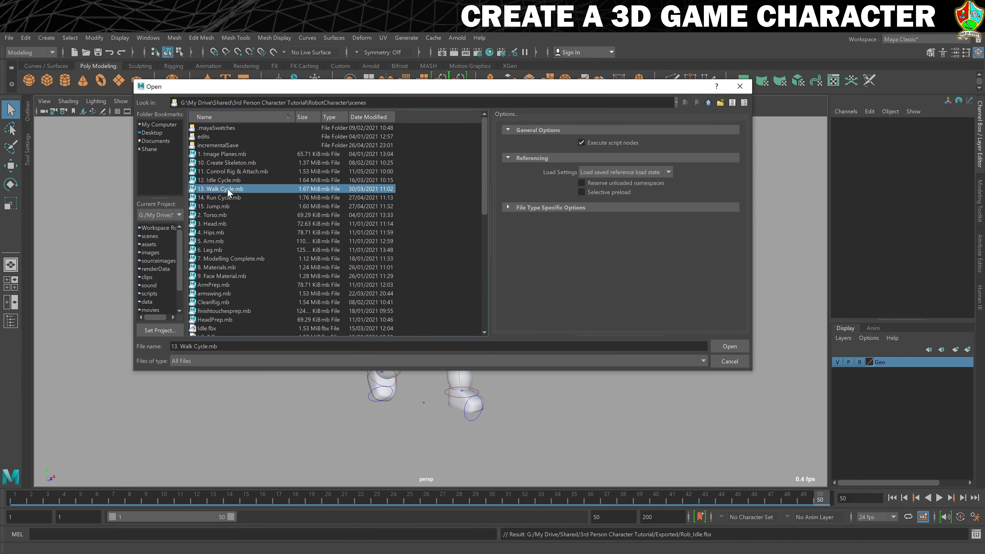
left_click(724, 346)
left_click(491, 305)
Play back the walk cycle, stop it, and show the IK controls to inspect the hips effector's keyframes, then deselect it.
left_click(939, 498)
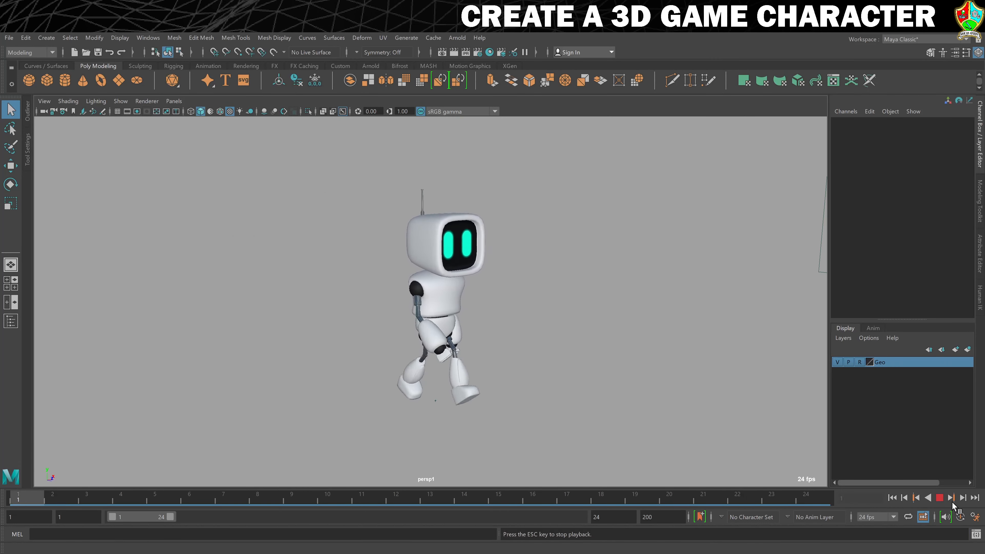
left_click(939, 498)
left_click(980, 295)
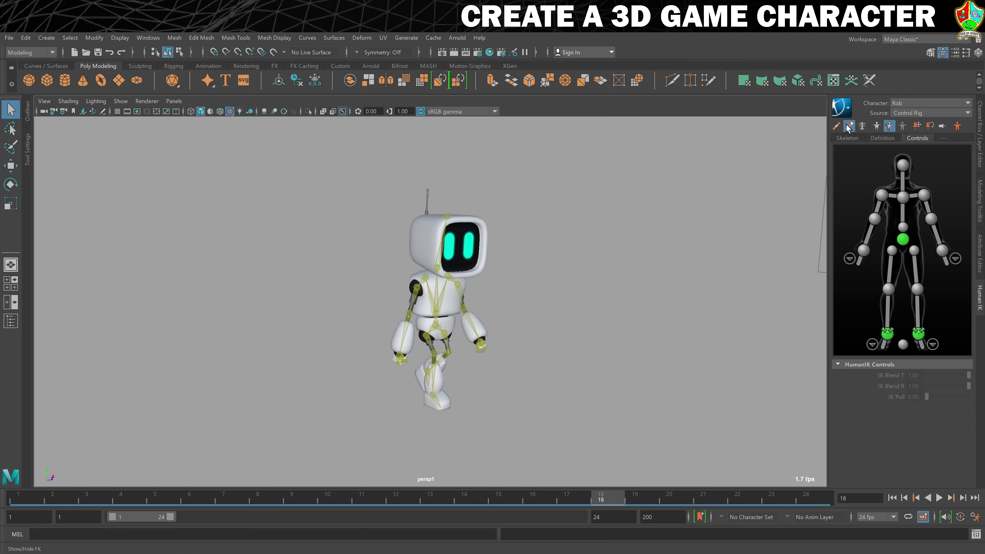
left_click(836, 126)
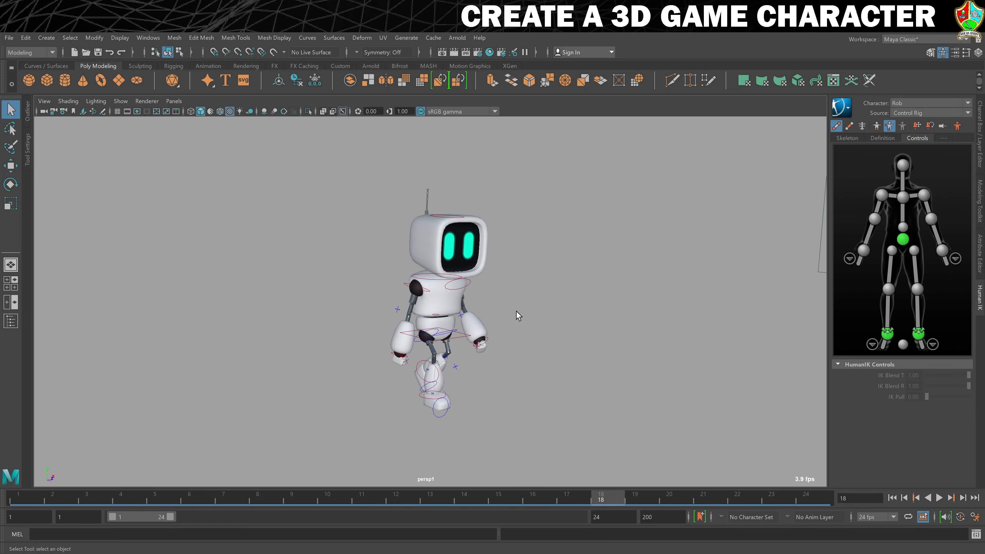
left_click(459, 333)
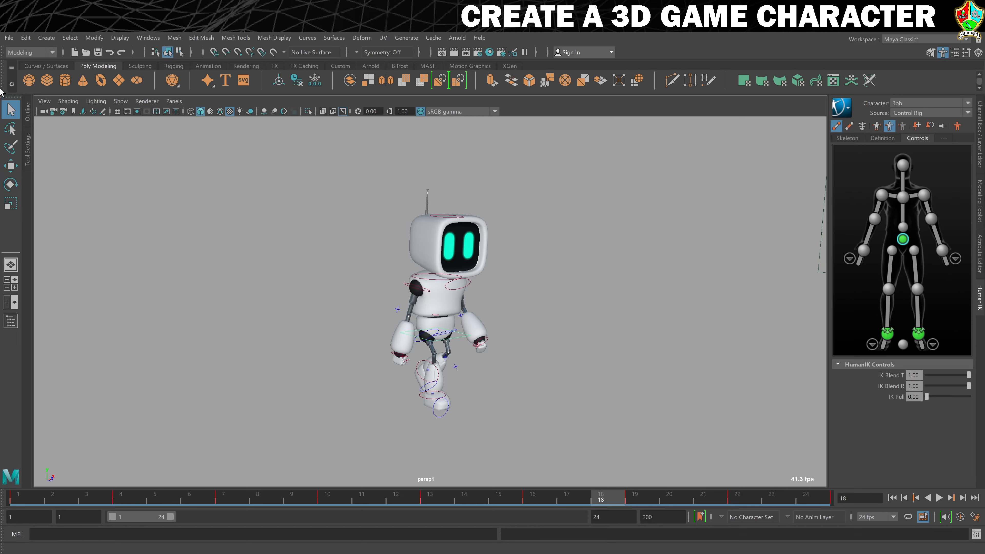
left_click(176, 209)
Export the whole scene as an FBX named "Rob_Walk" with the Bake Animation end frame set to 24, and dismiss the export report.
left_click(9, 38)
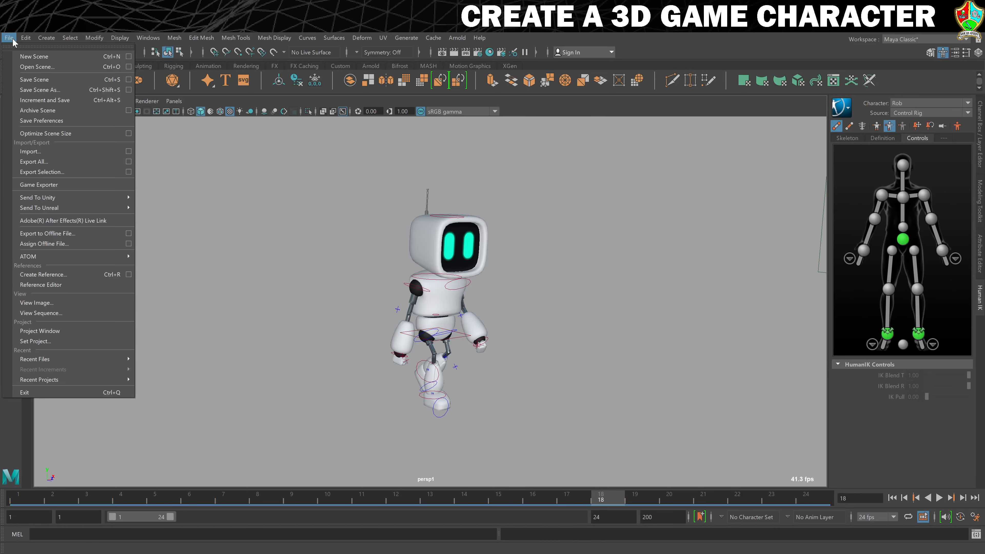
left_click(34, 162)
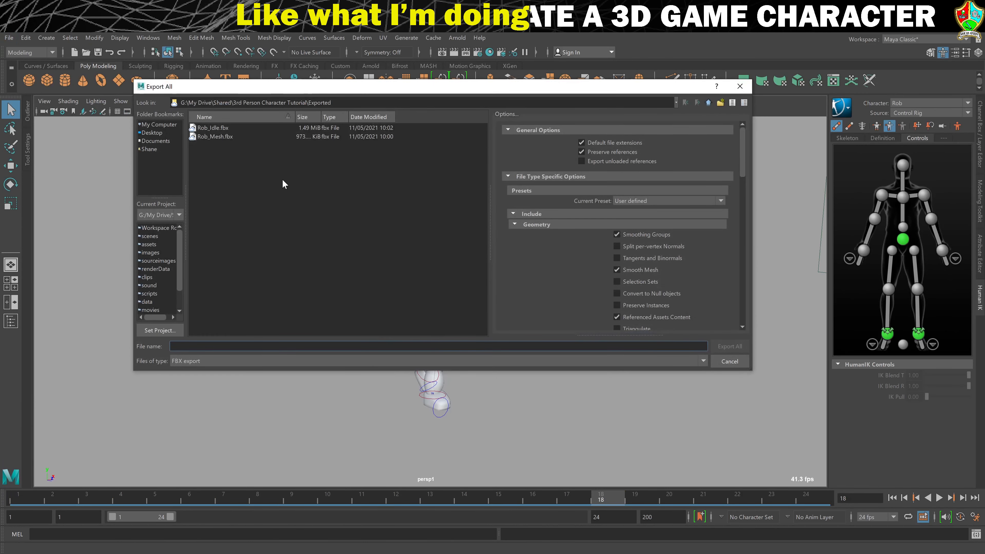
type("Rob_Walk")
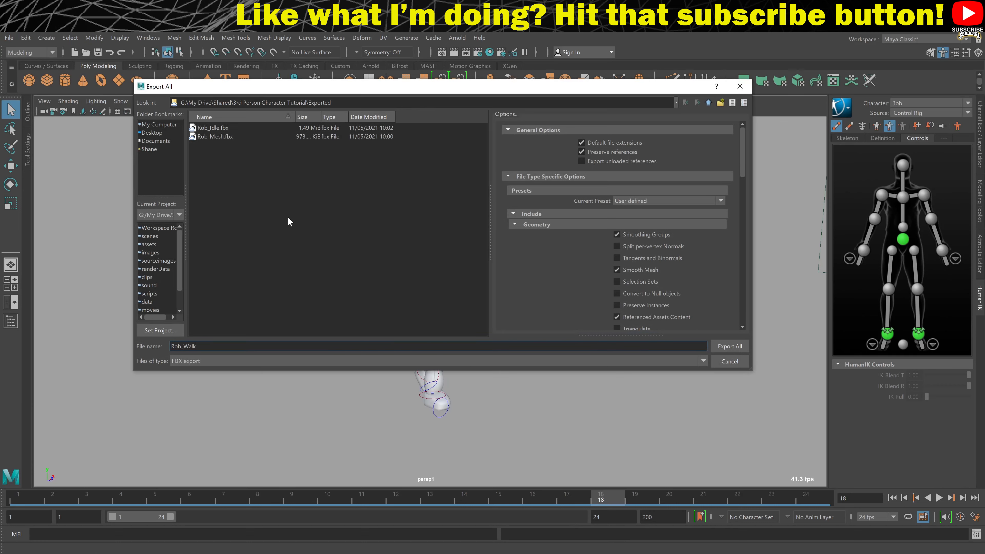
scroll(694, 233, "down", 5)
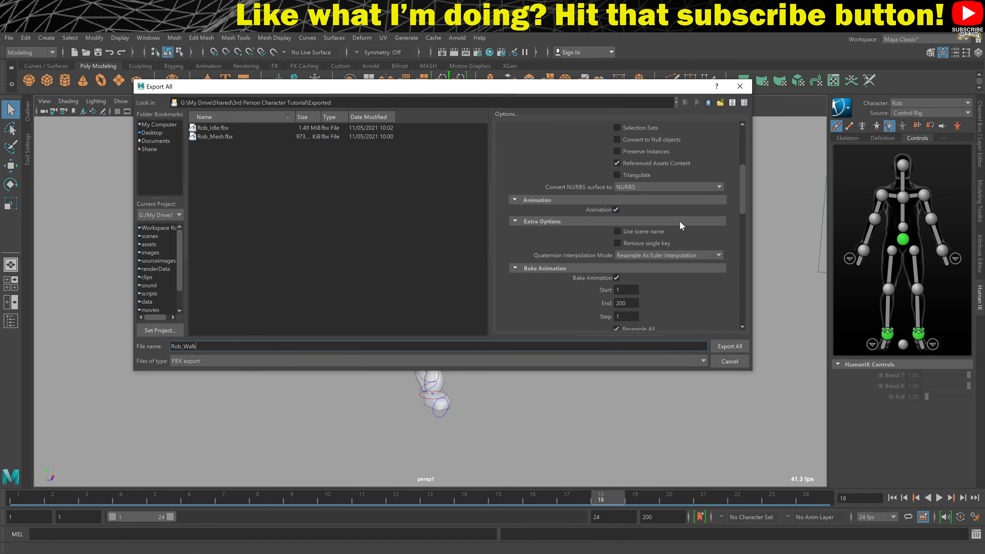
scroll(638, 225, "down", 3)
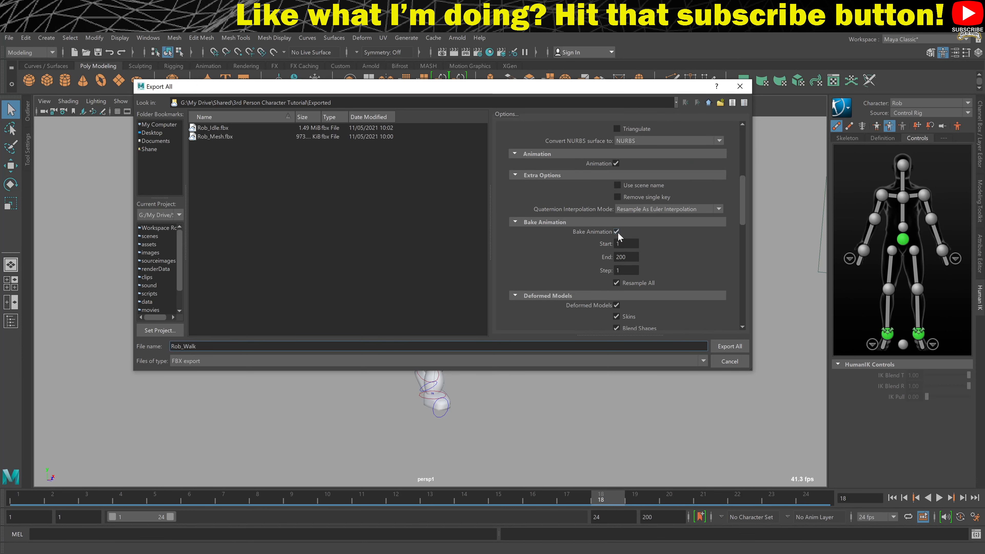
left_click(626, 258)
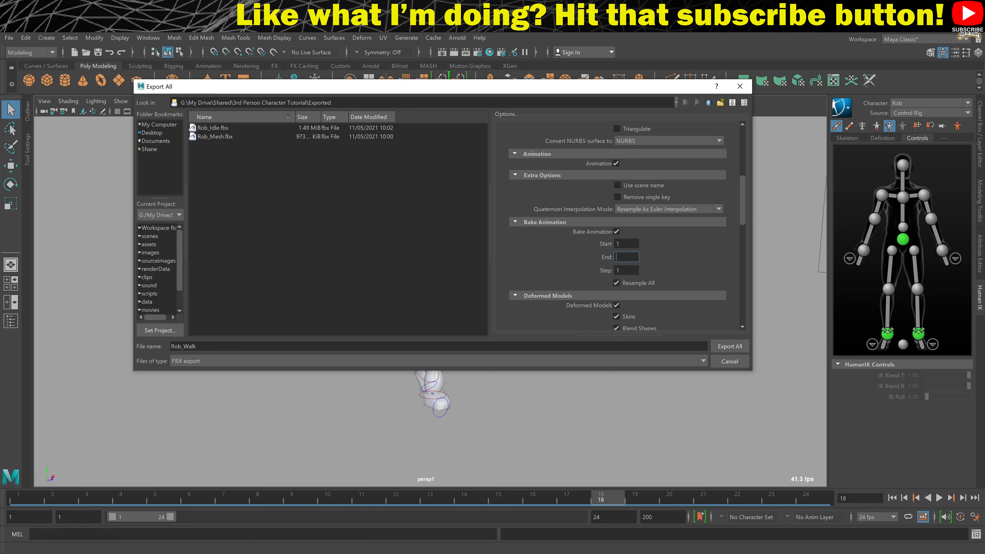
type("24")
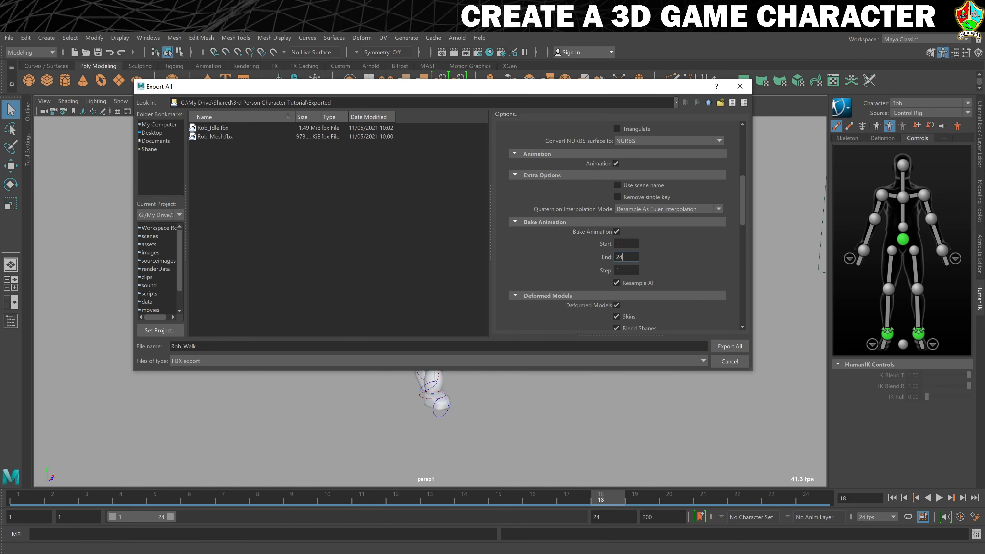
left_click(730, 346)
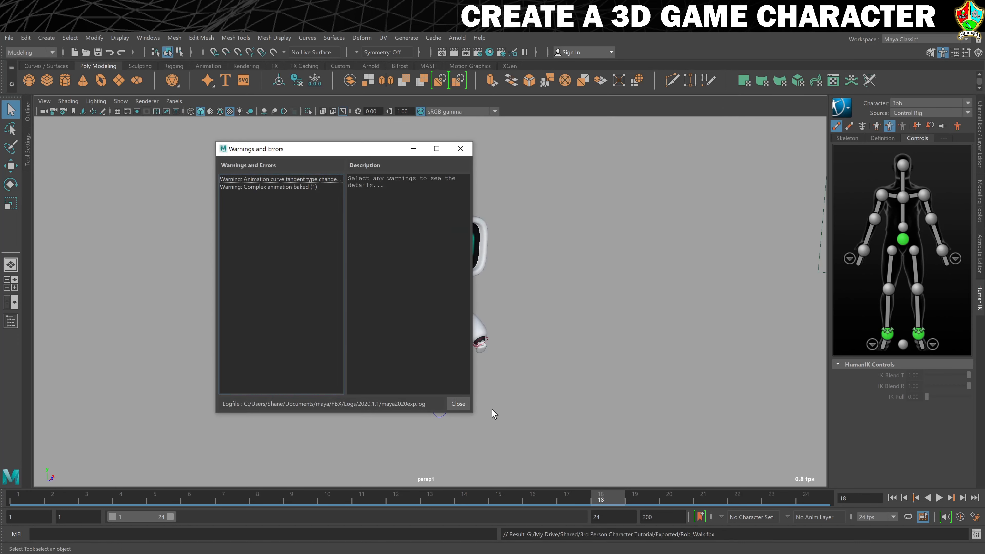
left_click(457, 403)
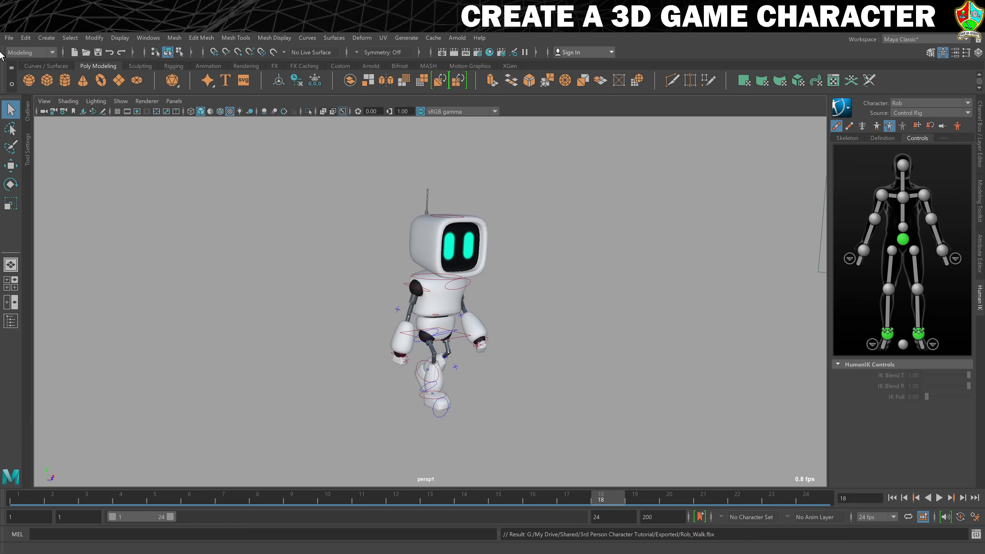
Open the scene "14. Run Cycle.mb" without saving the changes to the walk cycle scene.
left_click(9, 38)
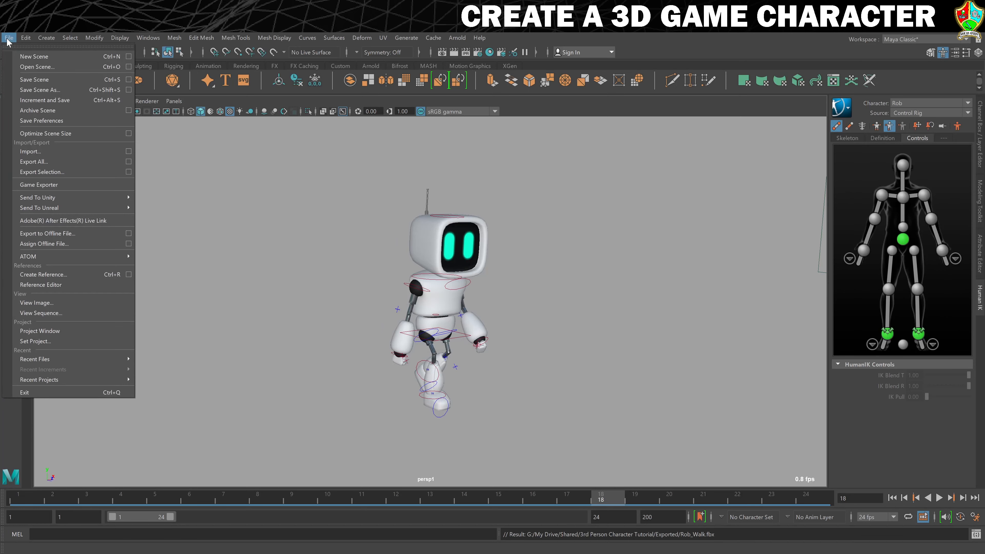
left_click(35, 69)
left_click(235, 198)
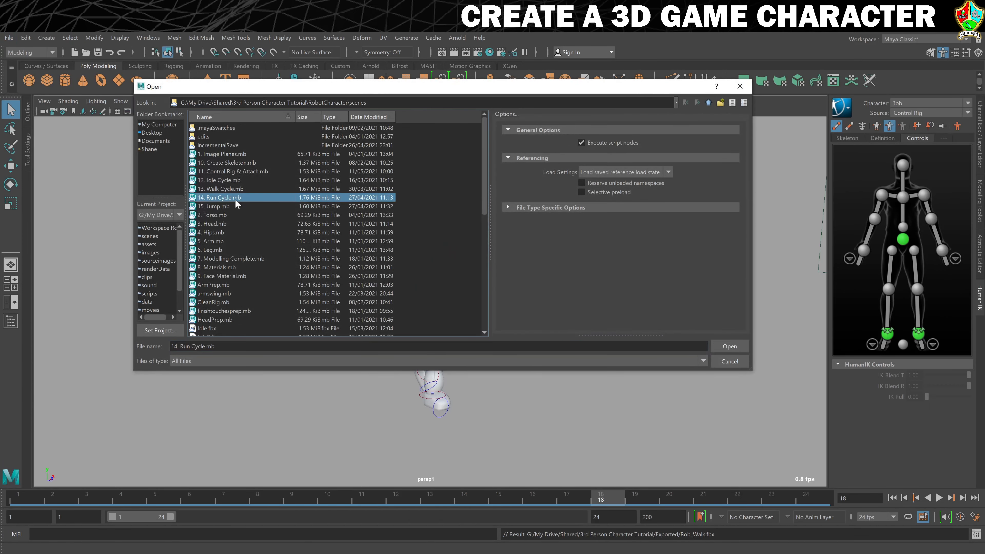
left_click(738, 344)
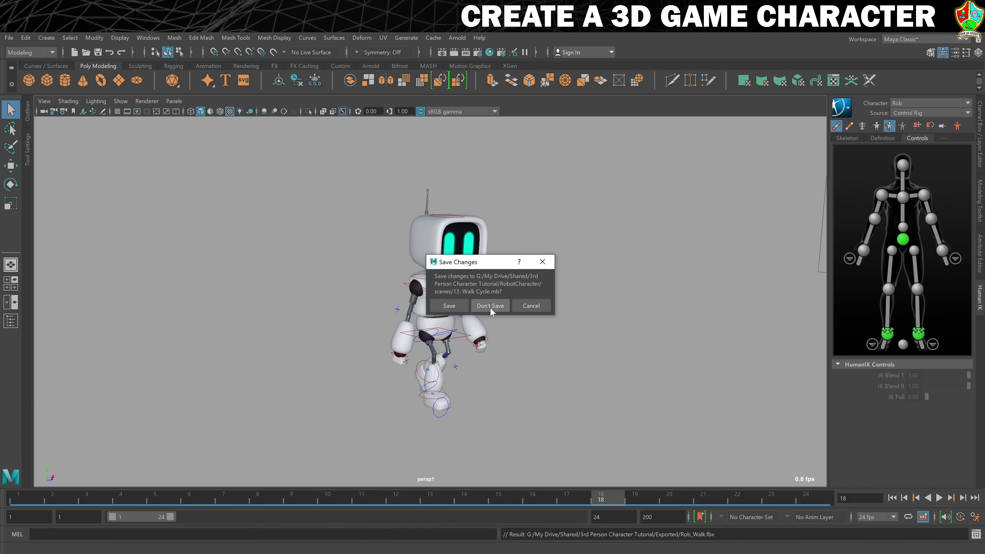
left_click(490, 306)
Play back the run cycle, stop it, and show the IK controls to inspect the hips effector's keyframes.
left_click(939, 498)
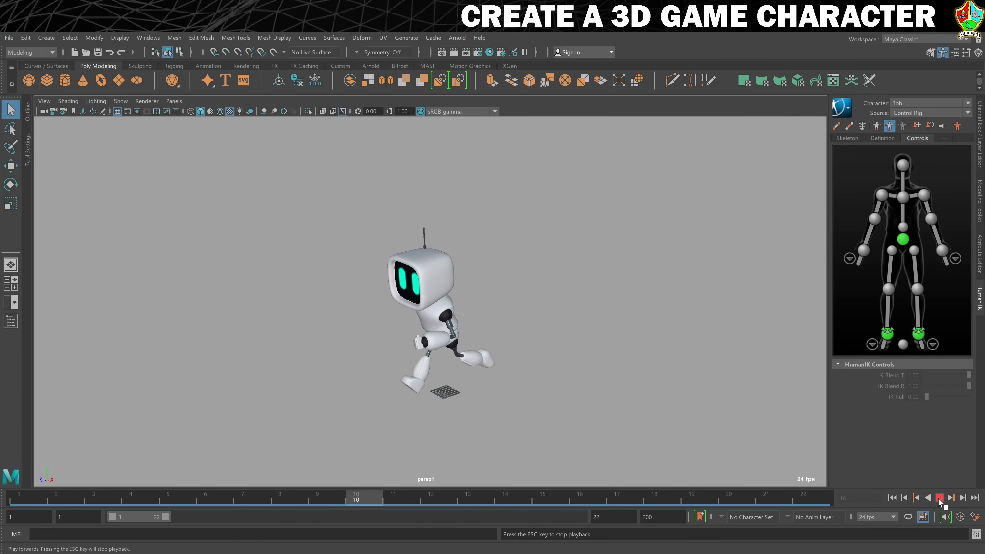
left_click(940, 498)
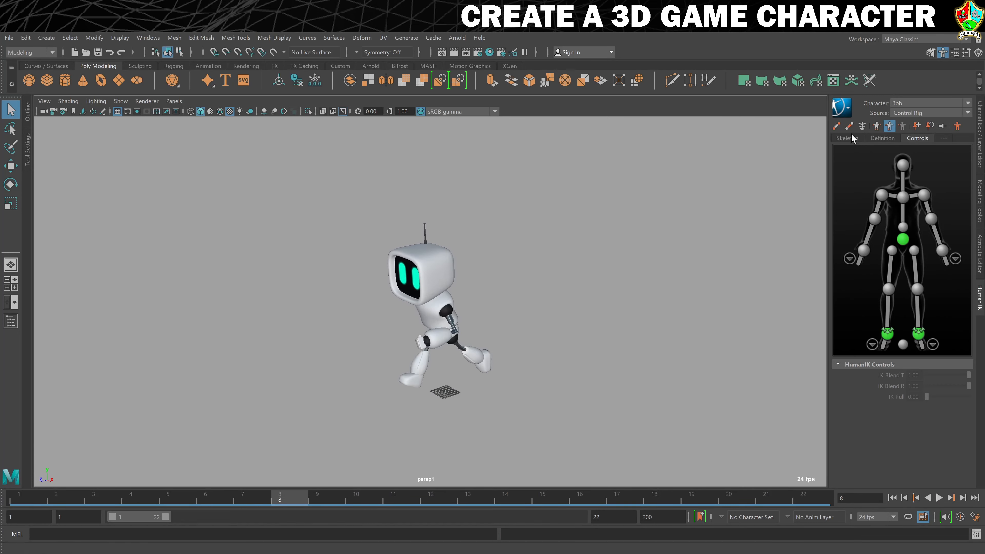
left_click(838, 127)
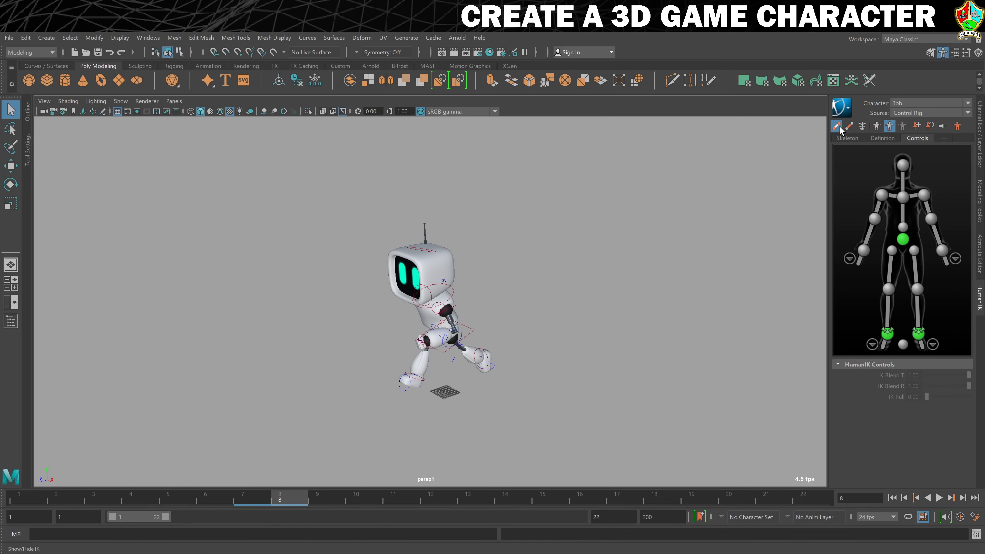
left_click(468, 326)
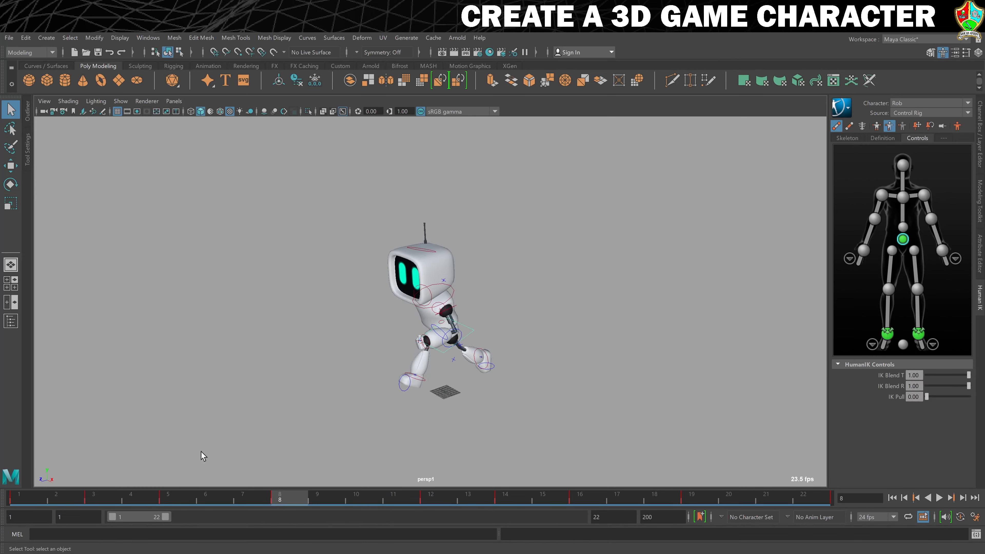
Export the whole run cycle scene as an FBX named "Rob_Run" with the Bake Animation end frame set to 22, and dismiss the export report.
left_click(10, 39)
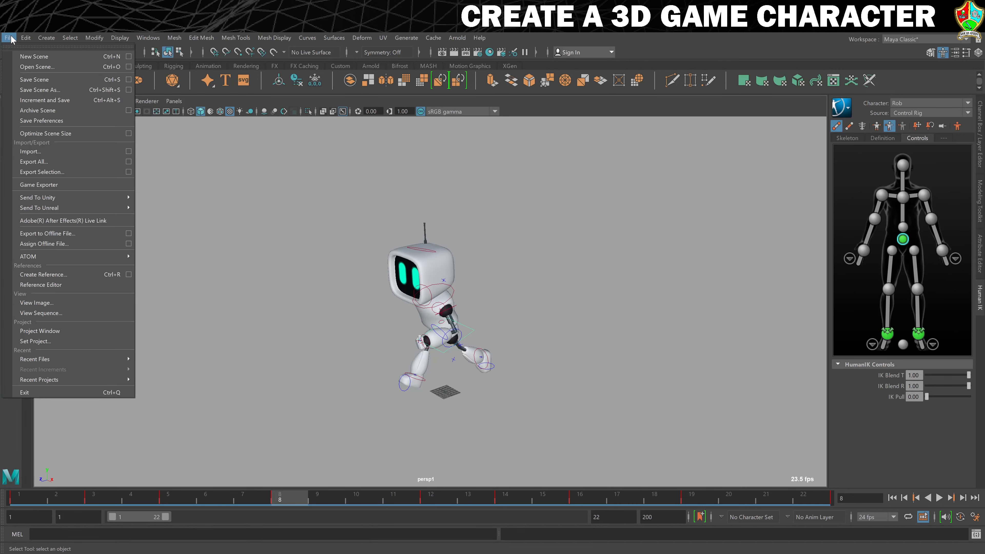
left_click(34, 161)
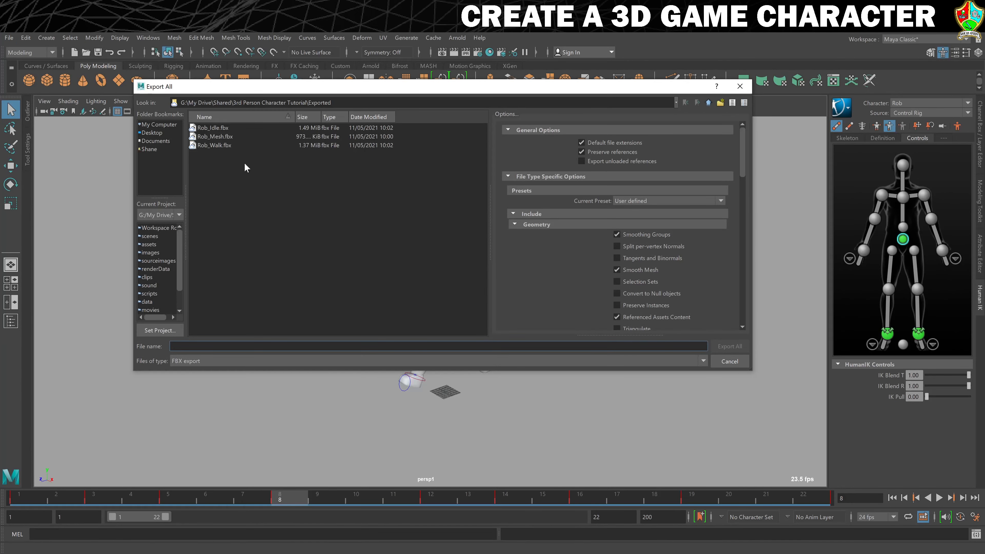
type("Rob")
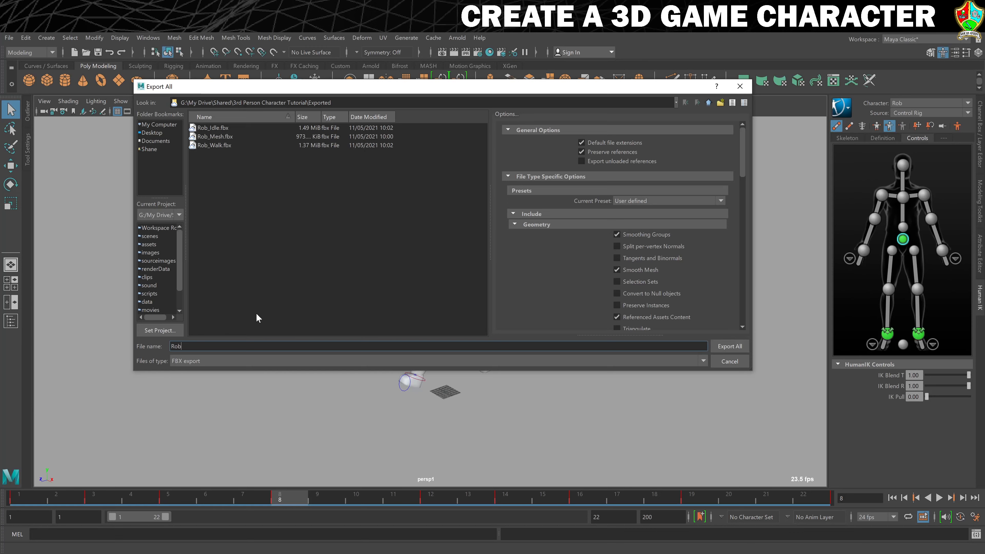
type("_Run")
scroll(631, 211, "down", 10)
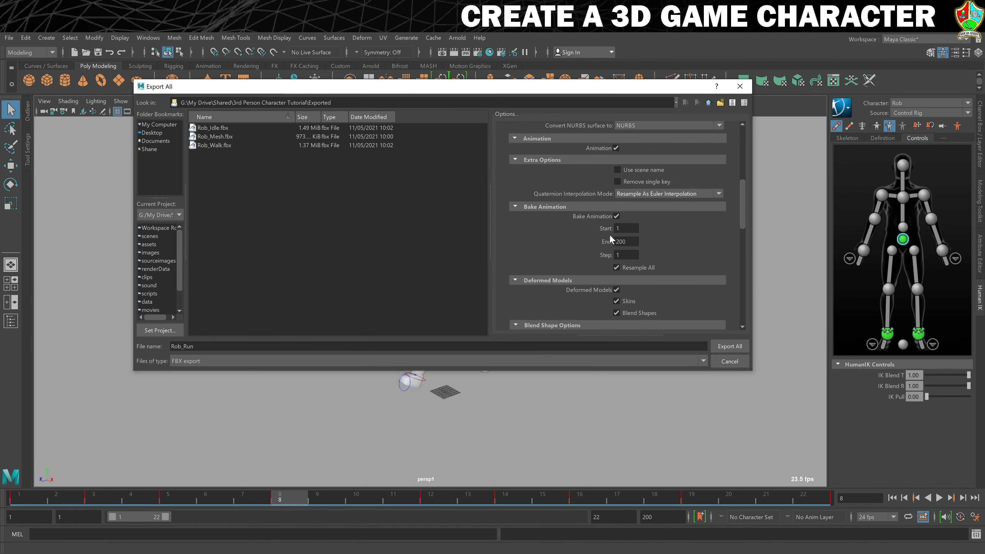
left_click(629, 242)
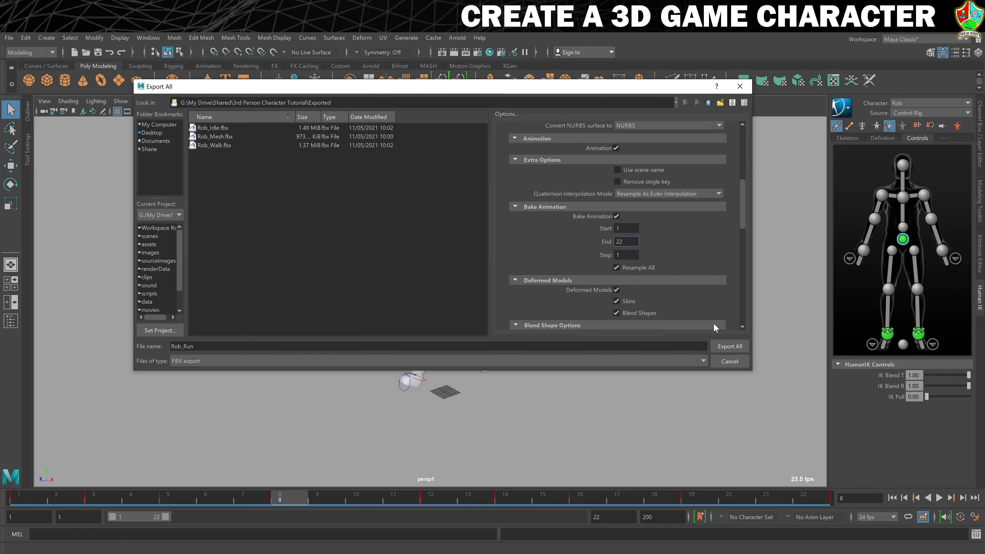
left_click(728, 349)
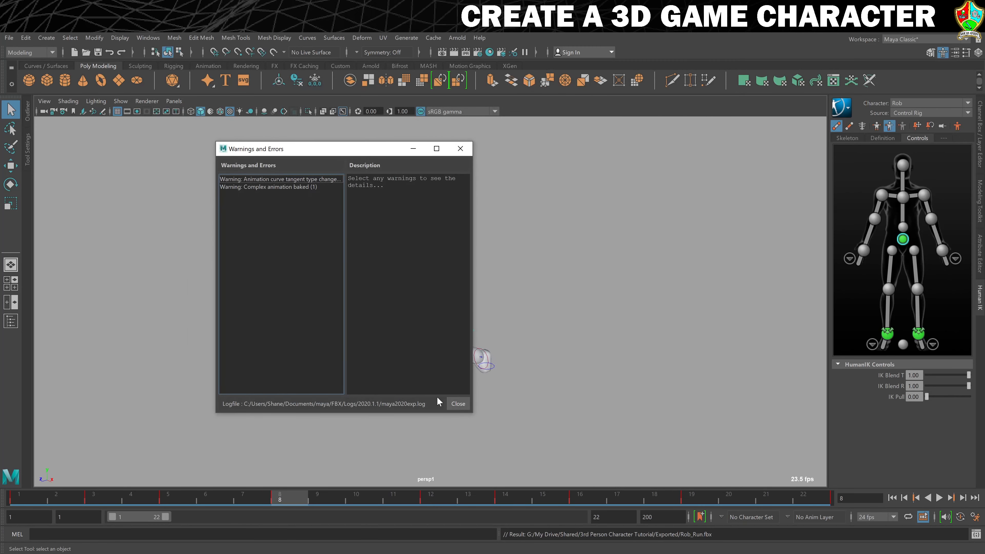
left_click(458, 404)
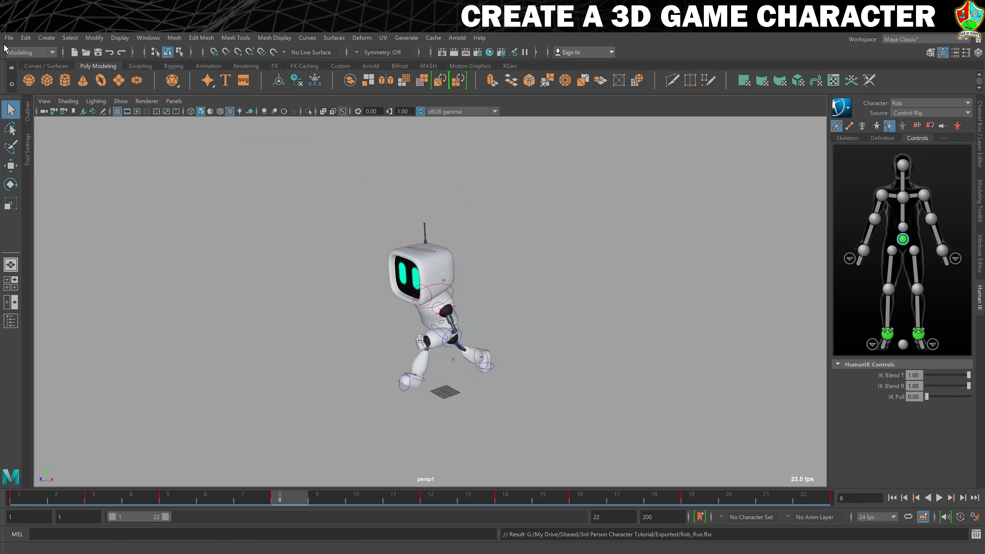
Open the scene "15. Jump.mb" without saving the changes to the run cycle scene.
left_click(8, 37)
left_click(28, 62)
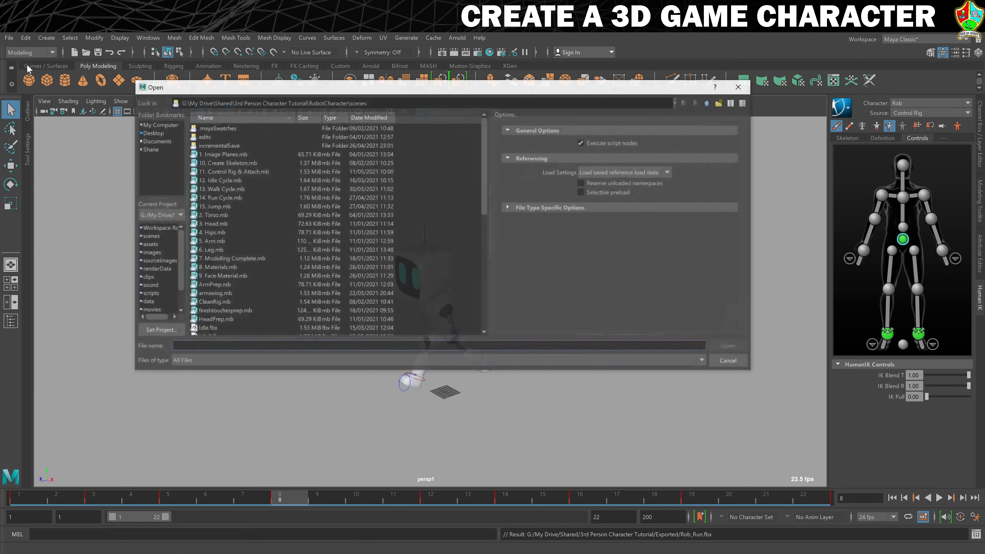
left_click(218, 206)
left_click(730, 346)
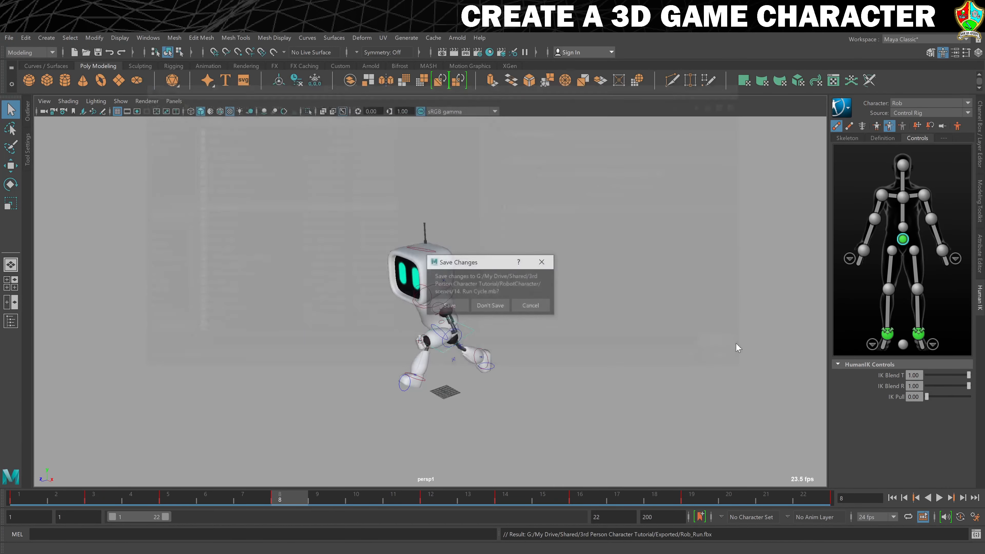
left_click(498, 308)
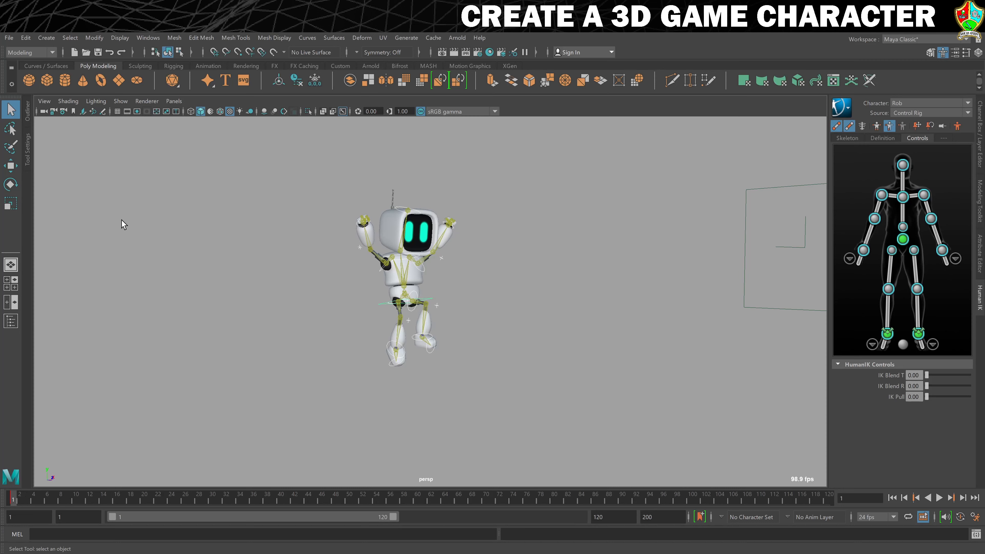
Export the whole jump scene as an FBX named "Rob_Fall" with the Bake Animation end frame set to 2, and dismiss the export report.
left_click(10, 38)
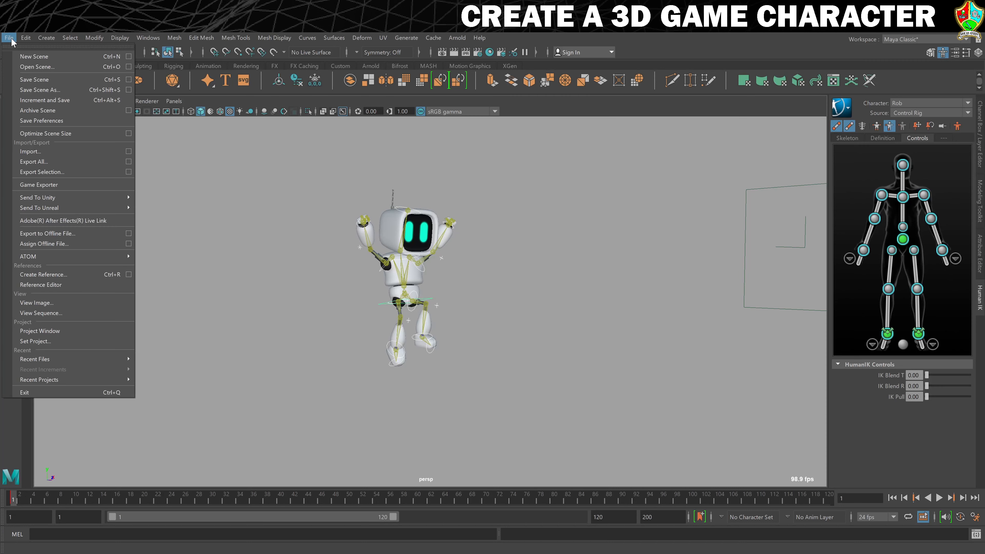
left_click(35, 161)
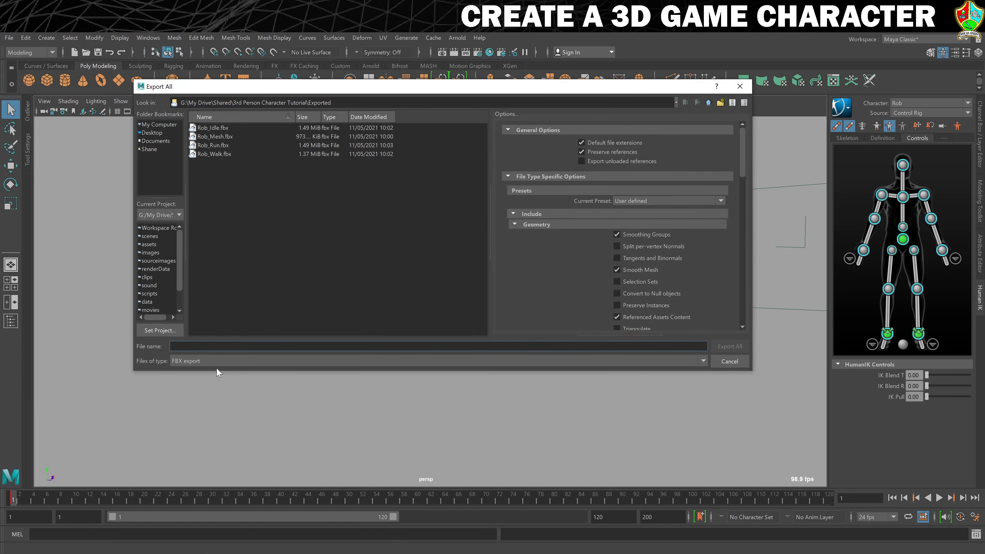
type("Rob_Fall")
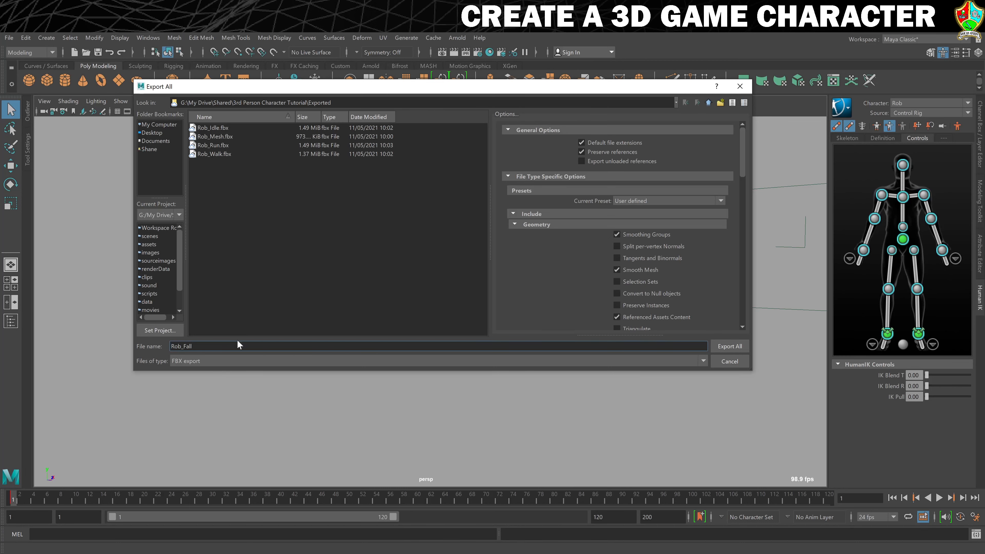
scroll(632, 256, "down", 10)
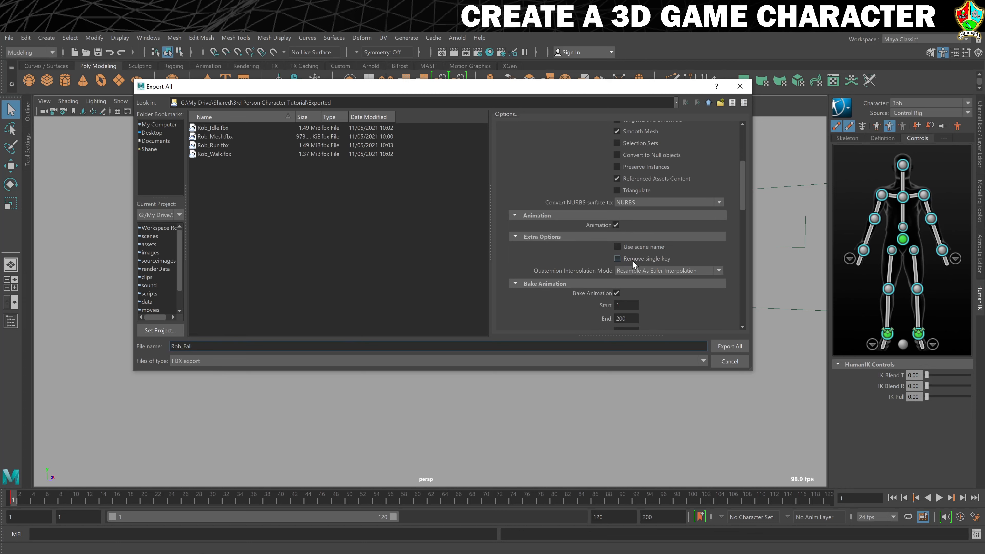
left_click(627, 271)
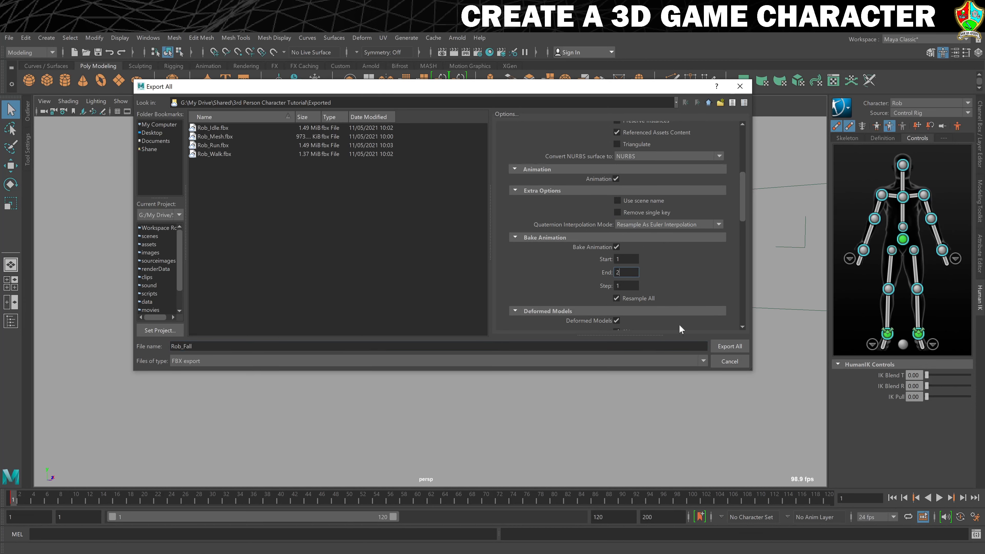
left_click(729, 346)
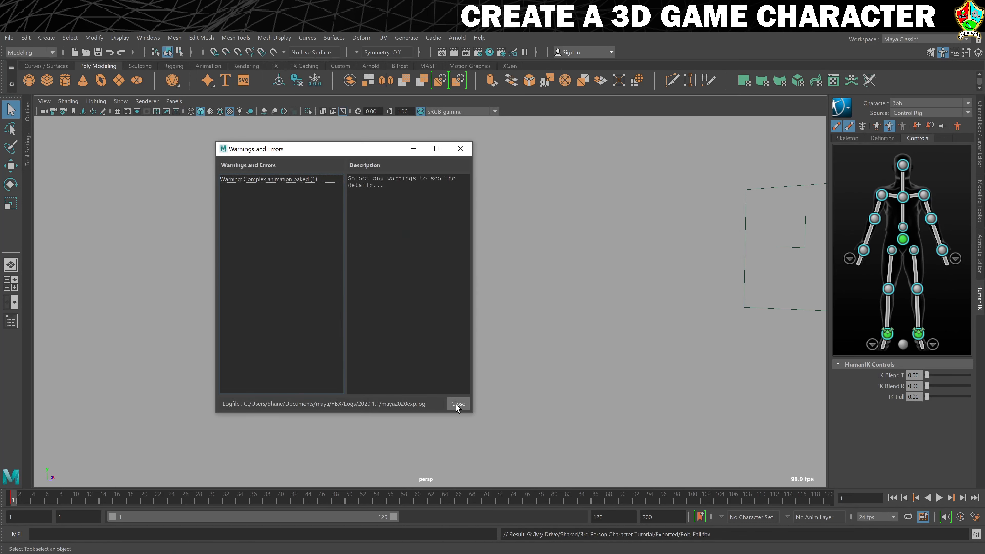
left_click(457, 404)
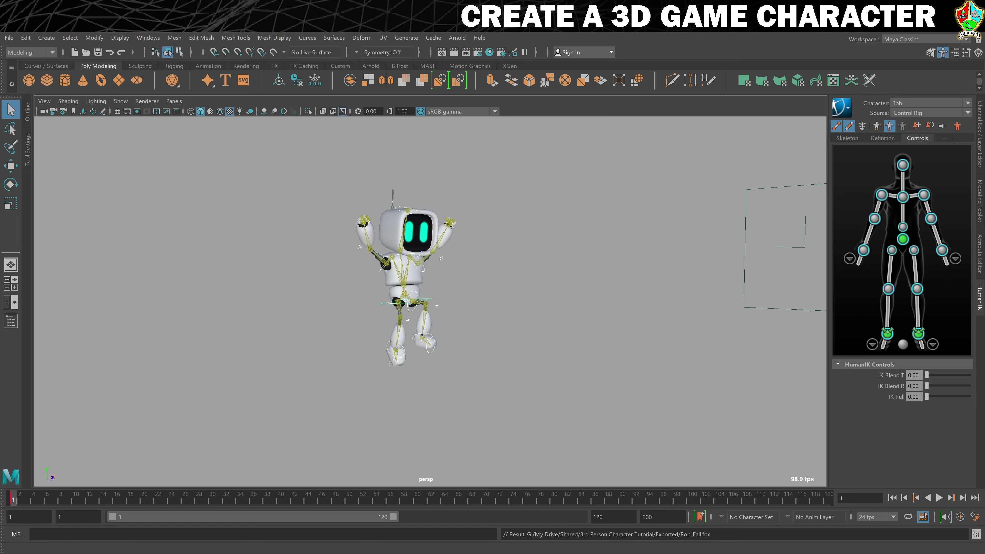
Switch to File Explorer, check the FBX files in the Exported folder, and copy the HeadTexture PNG image from RobotCharacter's sourceimages folder.
mouse_move(55, 553)
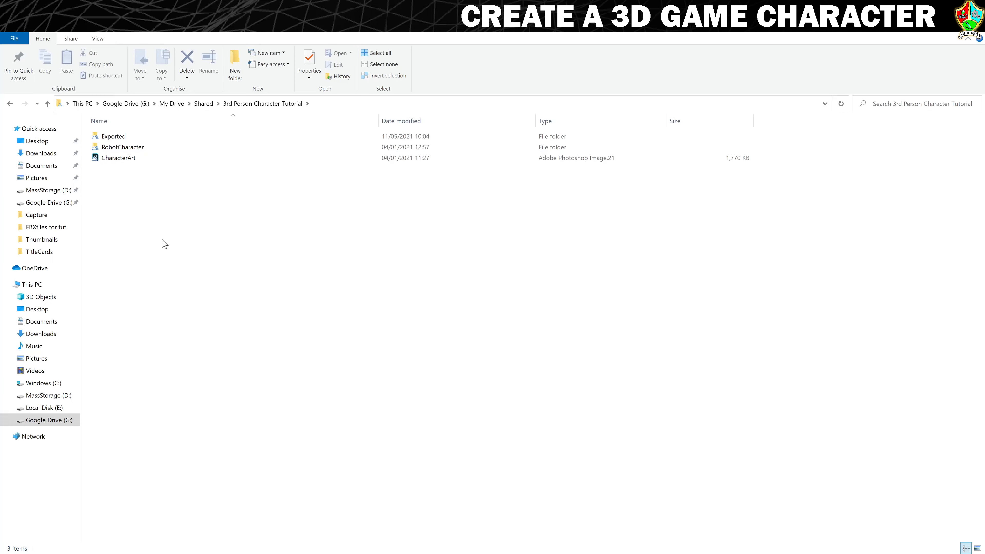
double_click(111, 137)
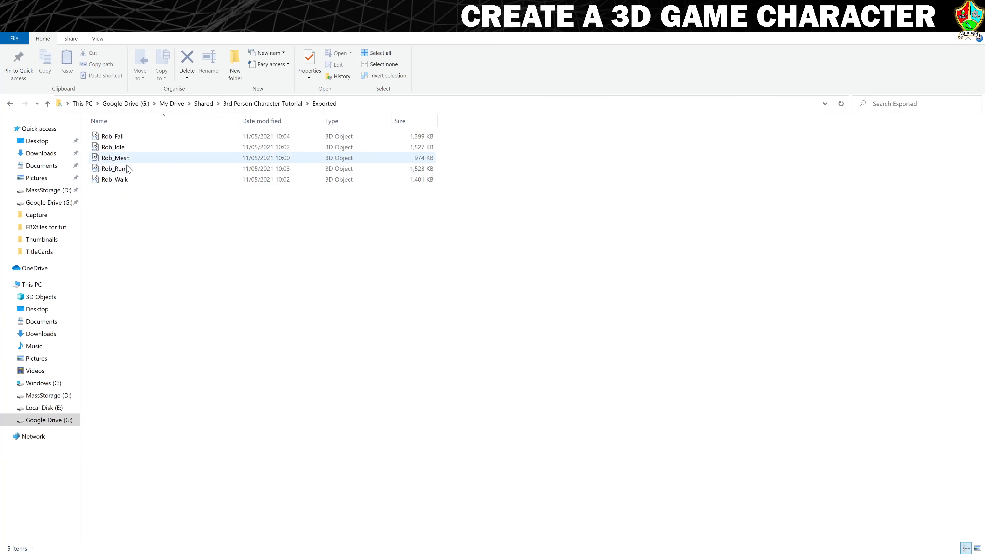
left_click(12, 106)
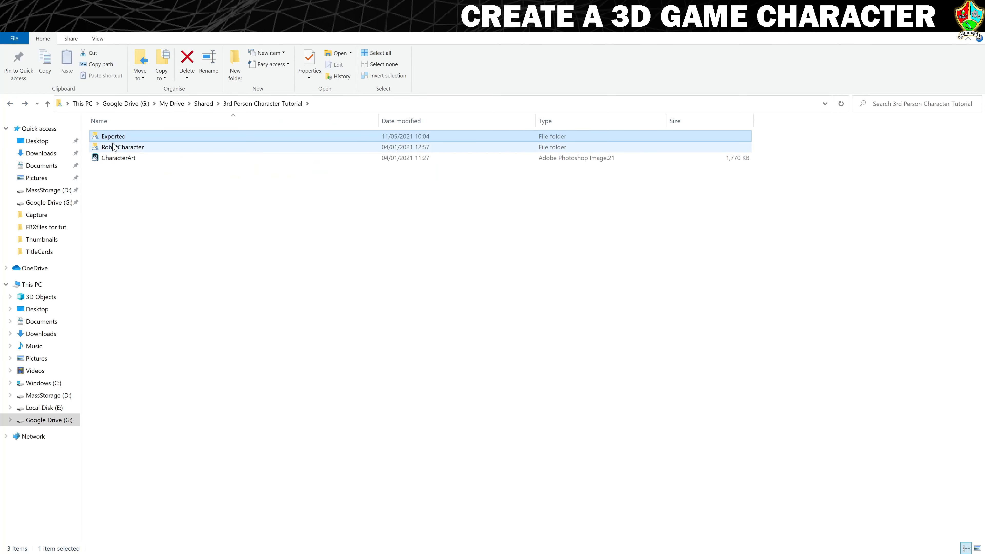
double_click(118, 148)
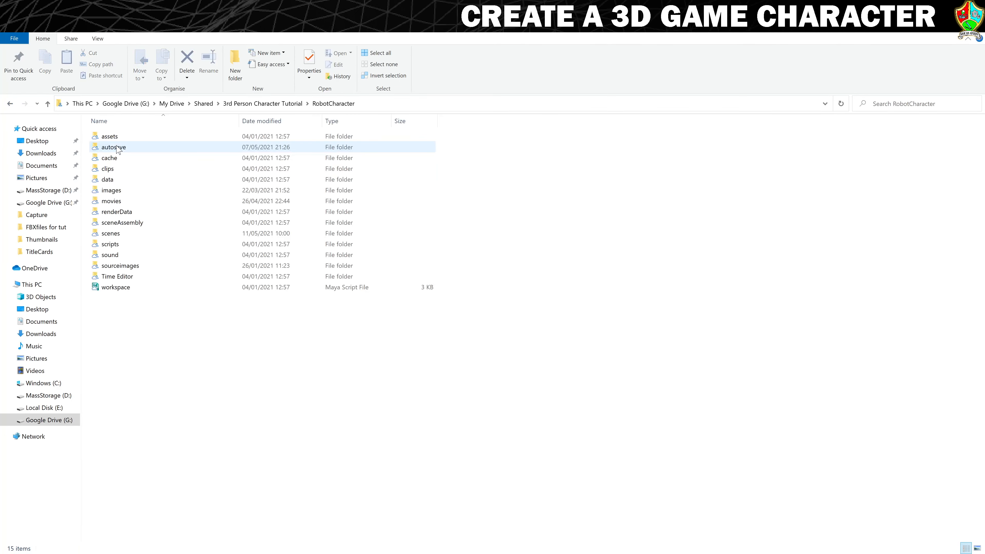
left_click(128, 267)
double_click(129, 268)
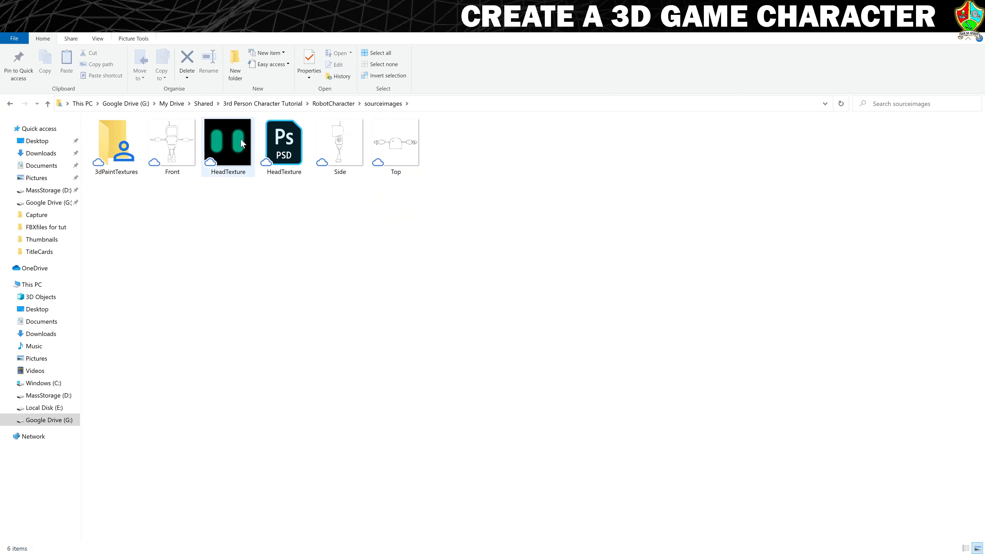
left_click(220, 142)
right_click(222, 145)
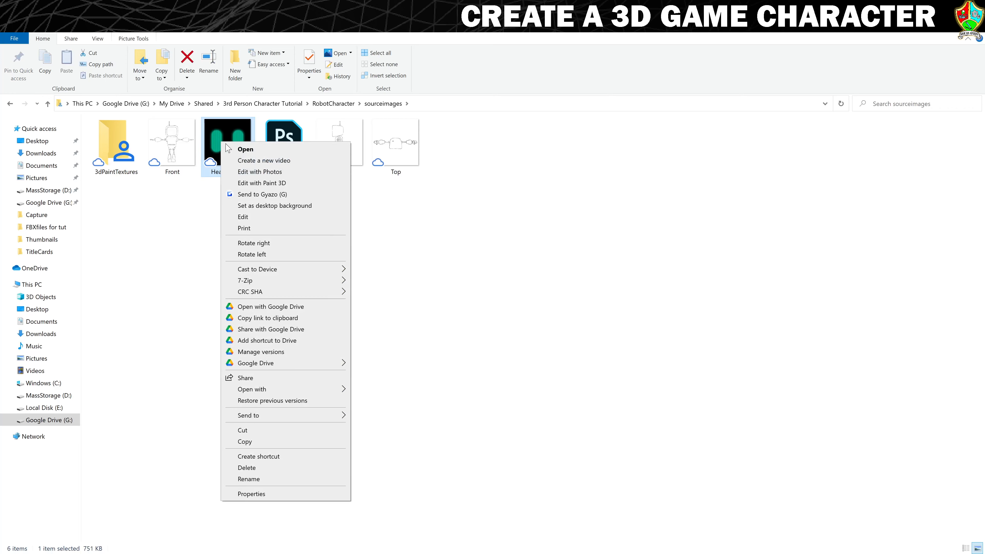
left_click(293, 442)
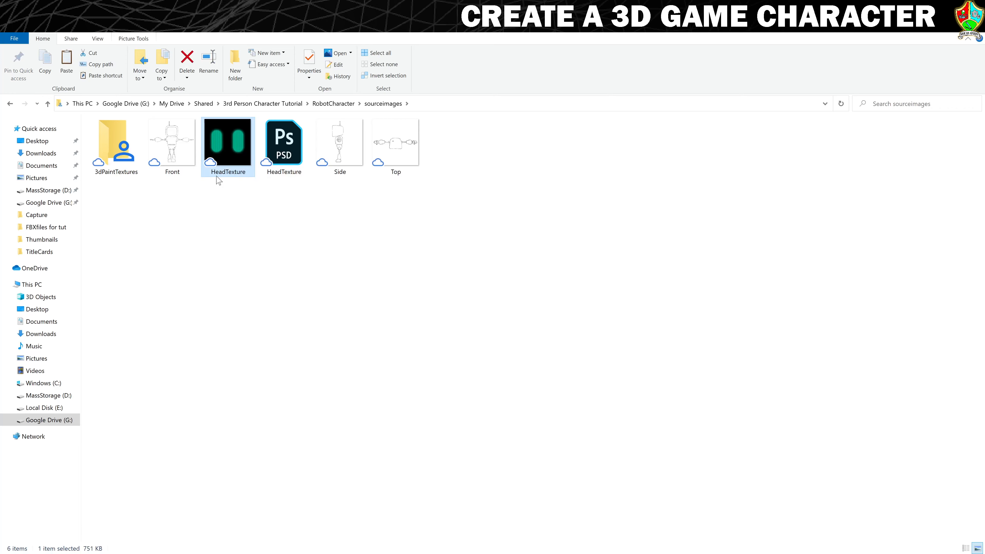
Paste the copied HeadTexture image into the Exported folder of "3rd Person Character Tutorial", alongside the FBX files.
left_click(263, 103)
double_click(120, 136)
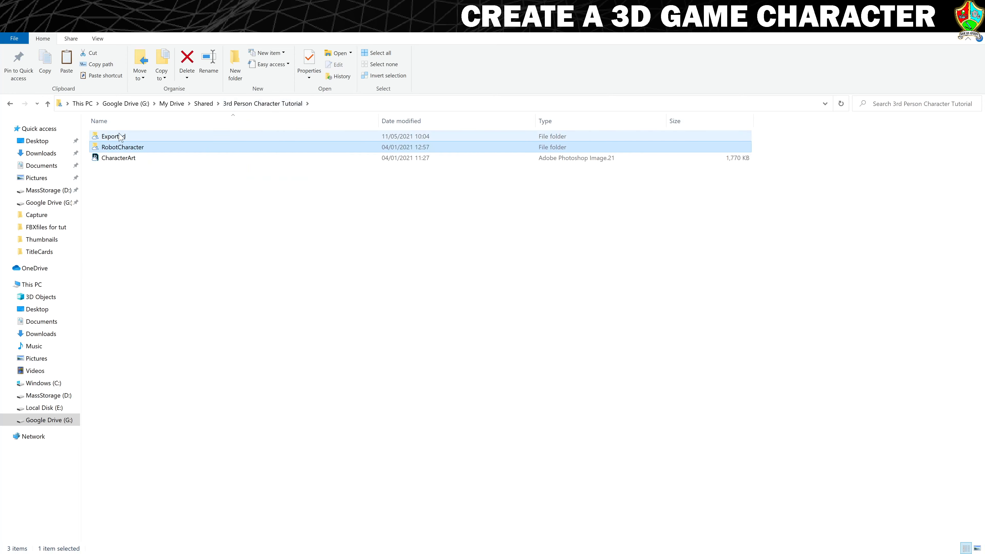
key("ctrl+v")
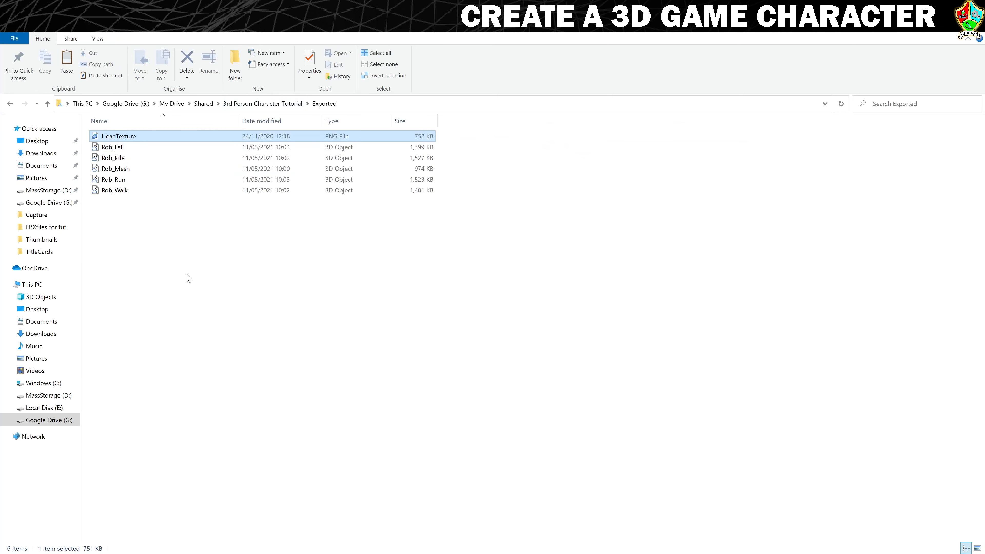